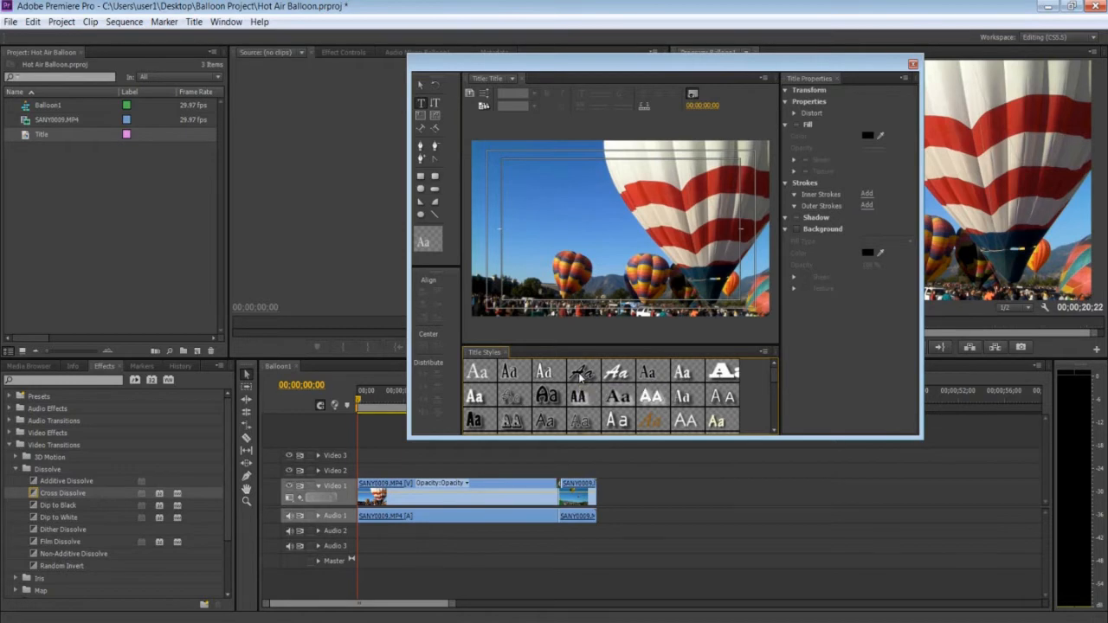
Scrub the sequence to about 00;00;08;16 to preview it behind the open title, and return to the start.
drag(359, 402, 456, 400)
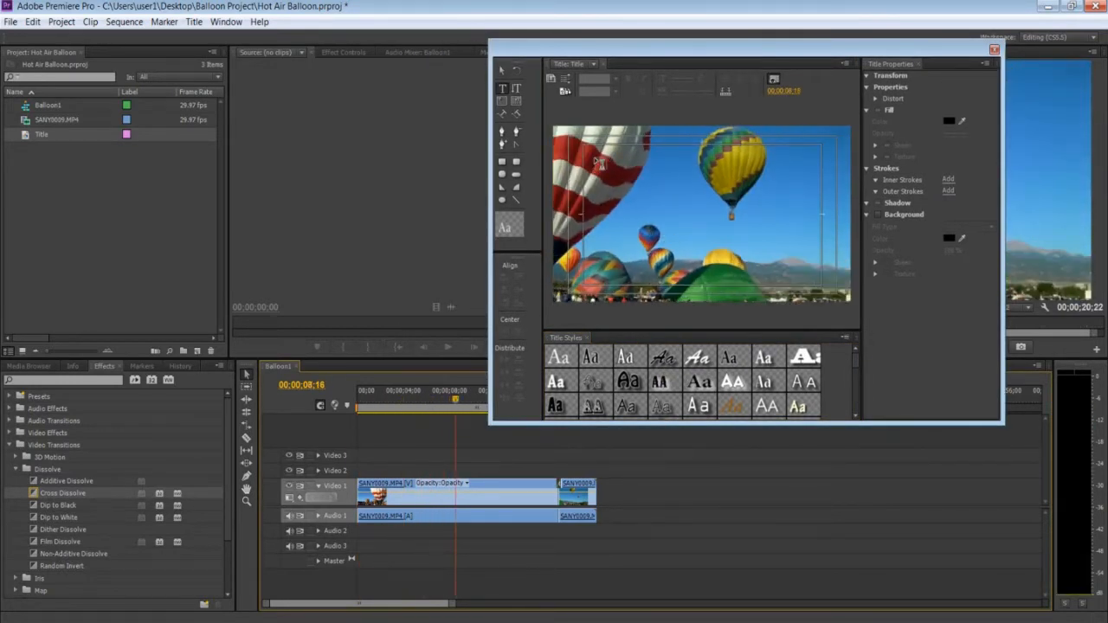
key(Home)
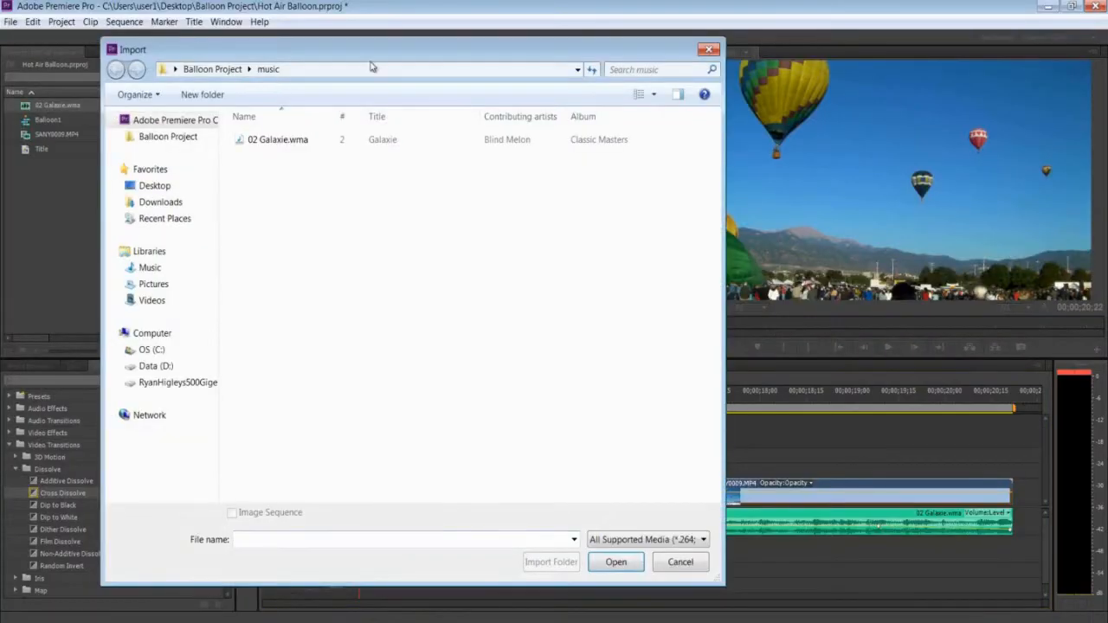
Import night.MP4 from the Footage folder and place it after the last clip on Video 1.
key(BackSpace)
double_click(275, 187)
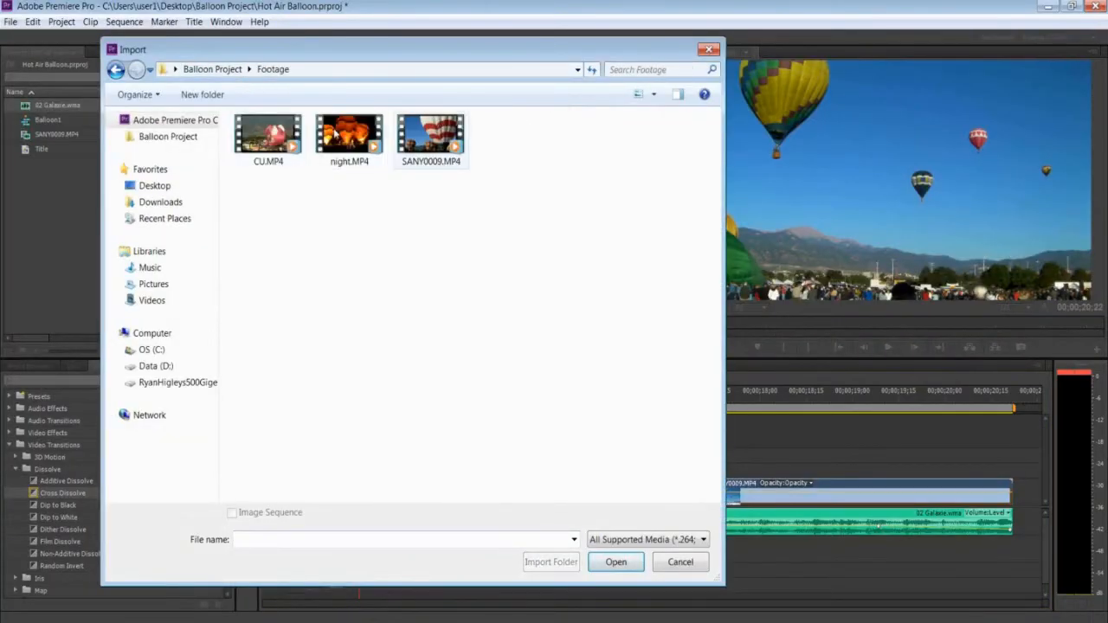
click(347, 146)
click(611, 563)
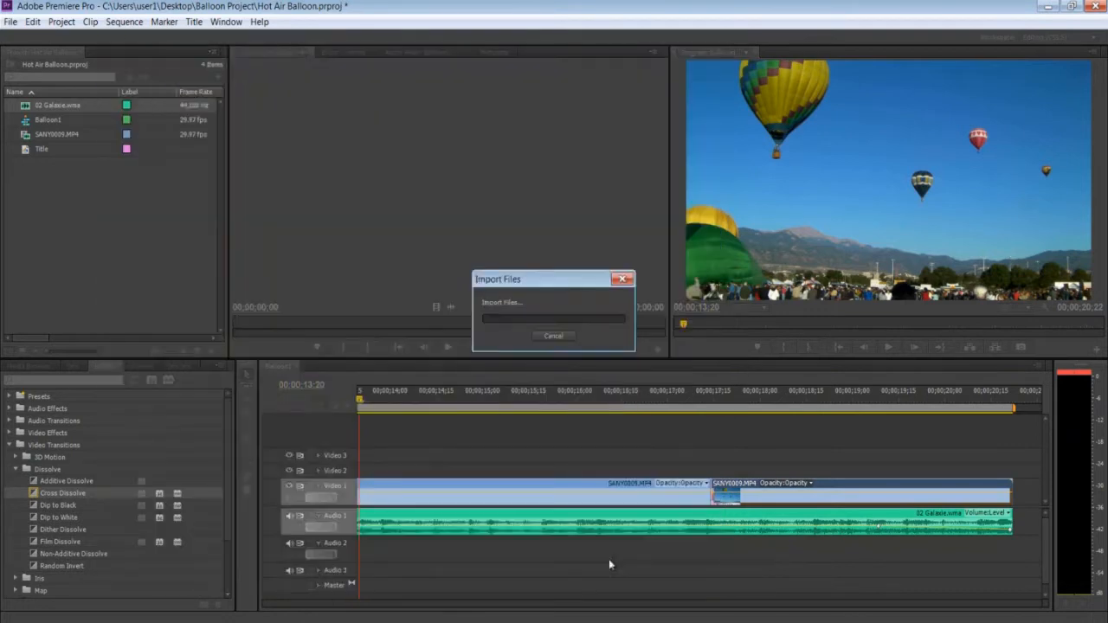
drag(25, 136, 1020, 501)
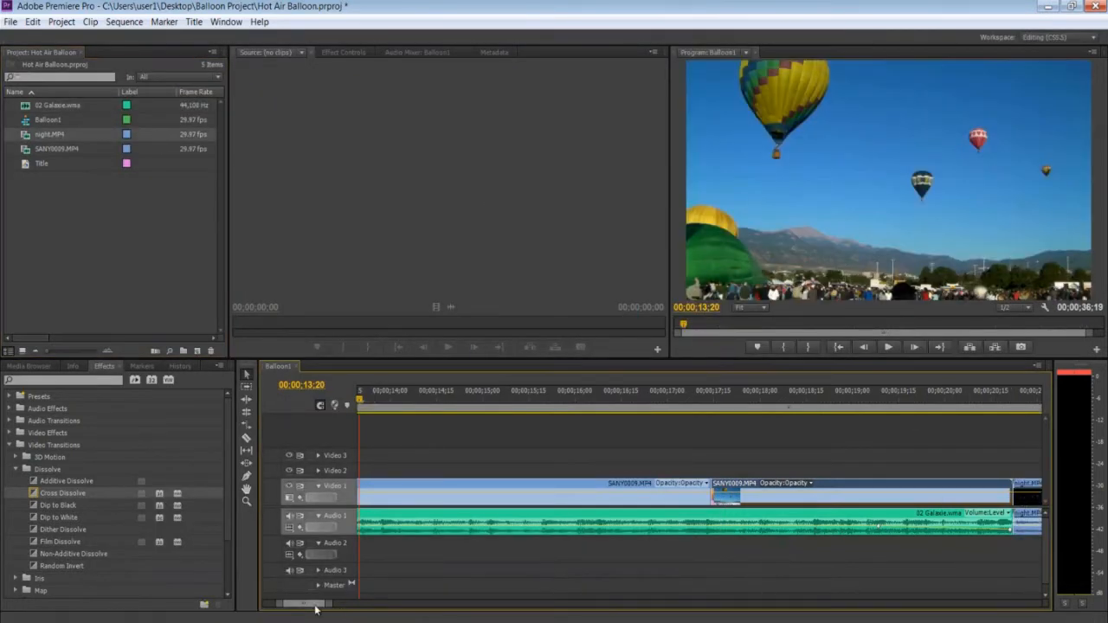
Unlink the night.MP4 clip in the timeline, delete its audio part, and scrub through the remaining video.
drag(312, 604, 319, 604)
key(minus)
key(minus)
drag(645, 400, 671, 404)
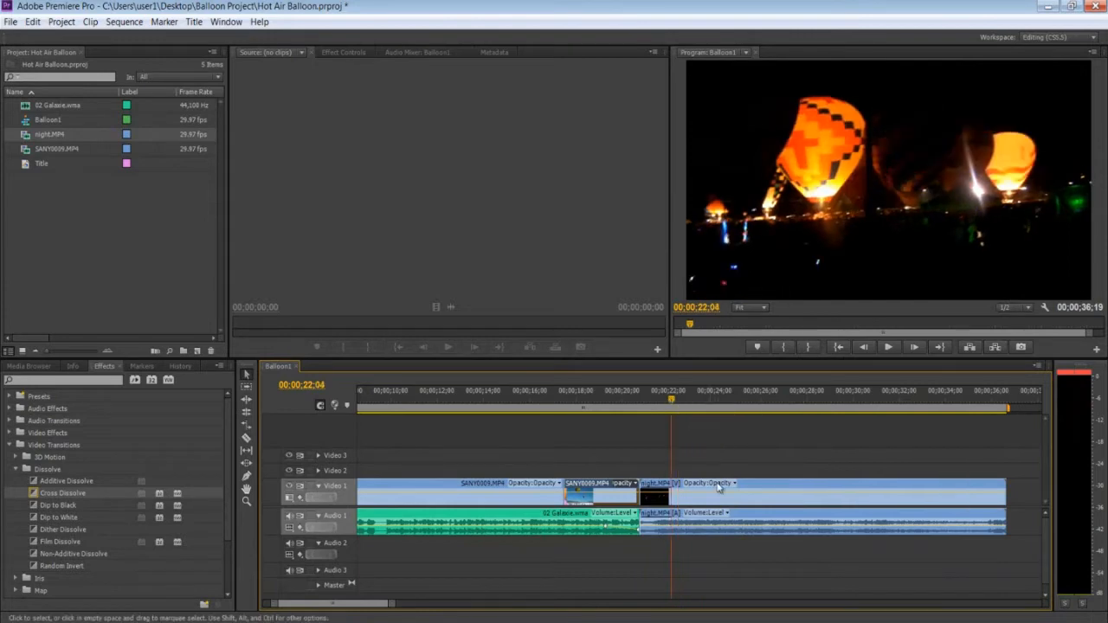
click(758, 492)
right_click(758, 493)
click(792, 236)
click(761, 517)
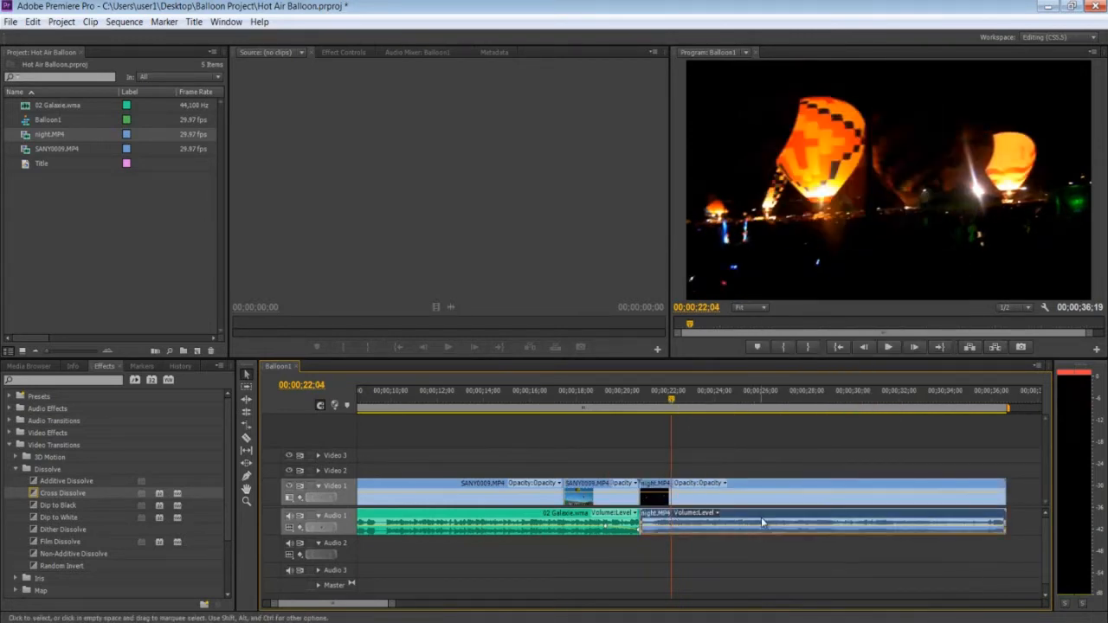
key(Delete)
click(703, 405)
mouse_move(703, 404)
mouse_down()
mouse_move(663, 403)
mouse_move(717, 403)
mouse_up()
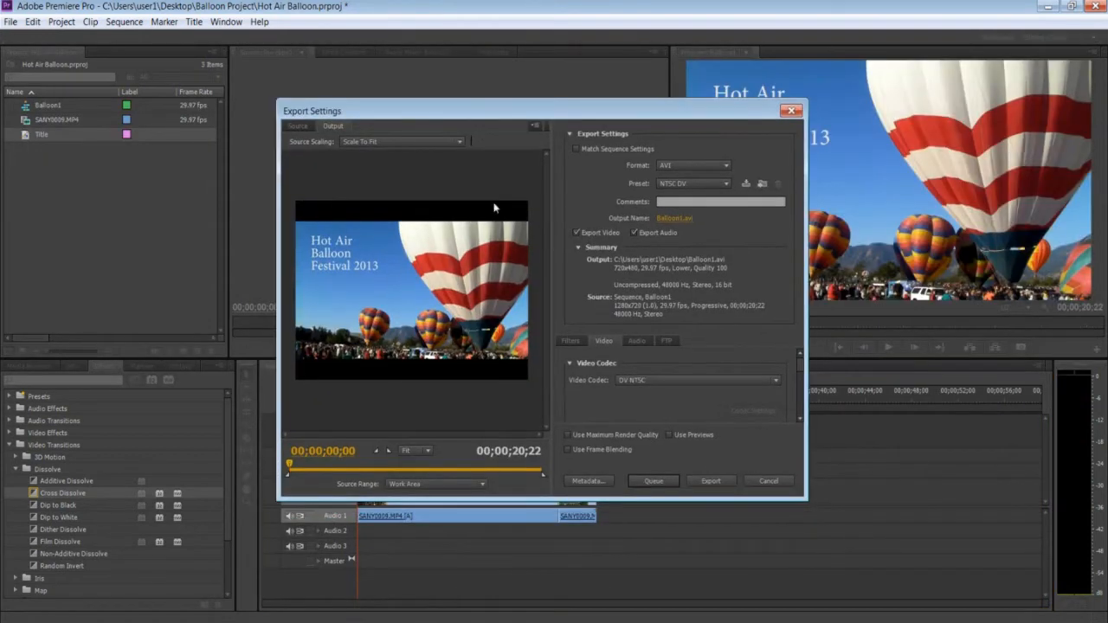
Show the source preview in the Export Settings and scrub through the sequence.
click(305, 129)
drag(289, 465, 456, 465)
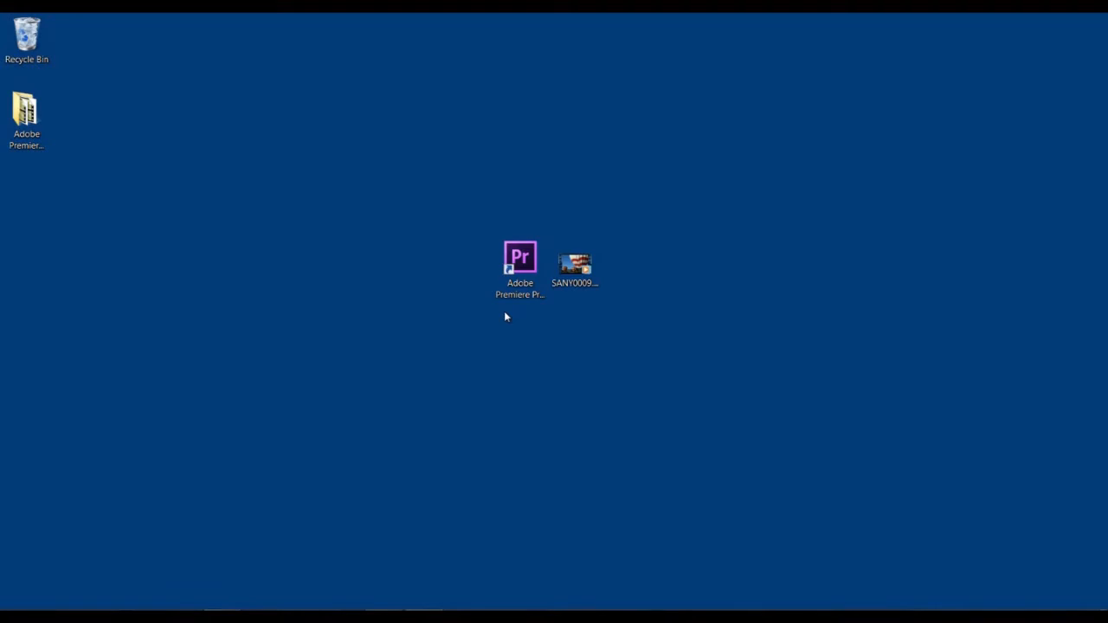
right_click(443, 333)
mouse_move(517, 456)
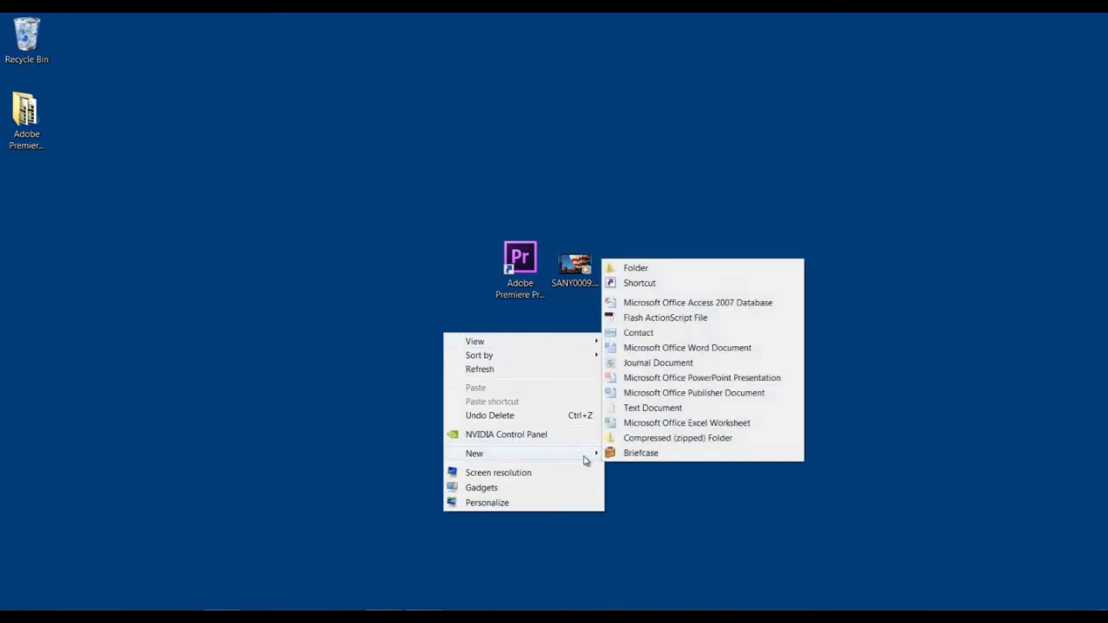
click(653, 272)
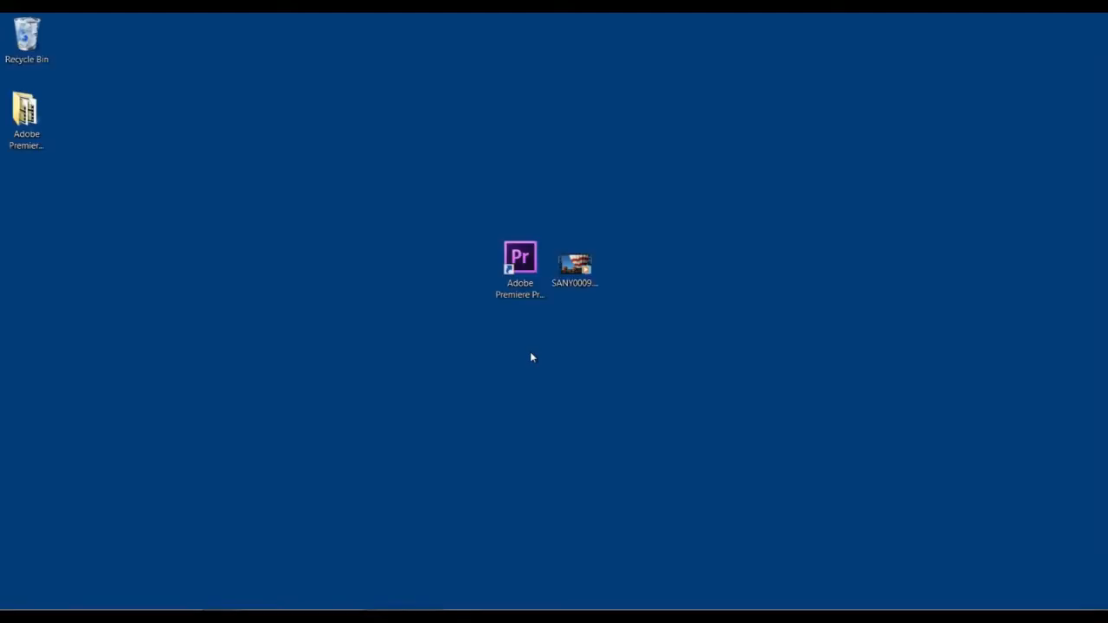
Create a folder named Balloon Project on the desktop.
right_click(530, 352)
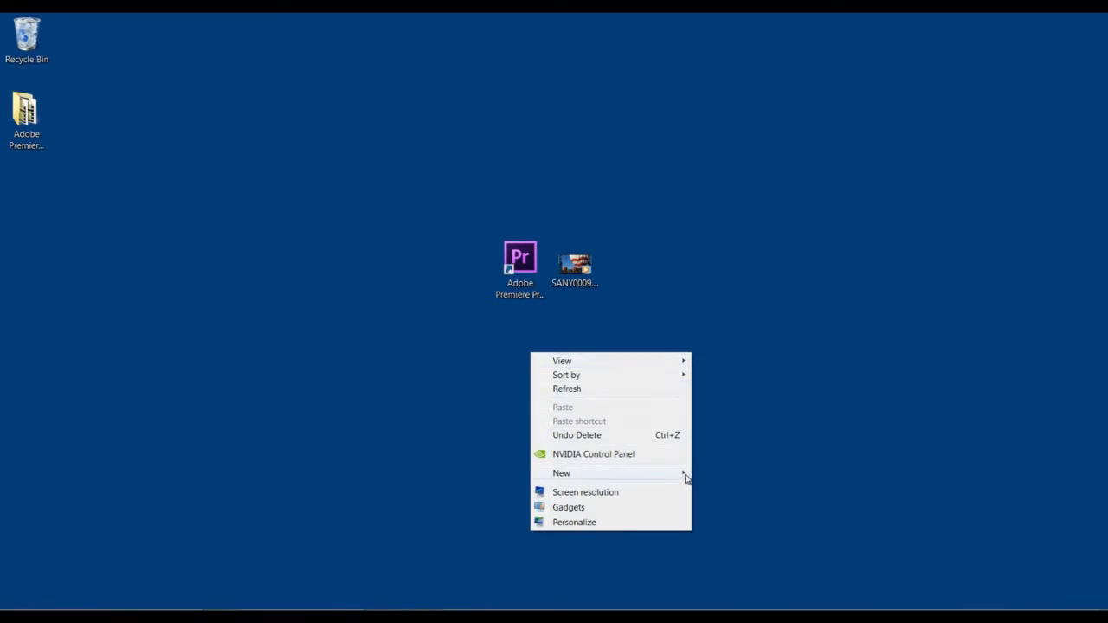
mouse_move(686, 478)
click(727, 291)
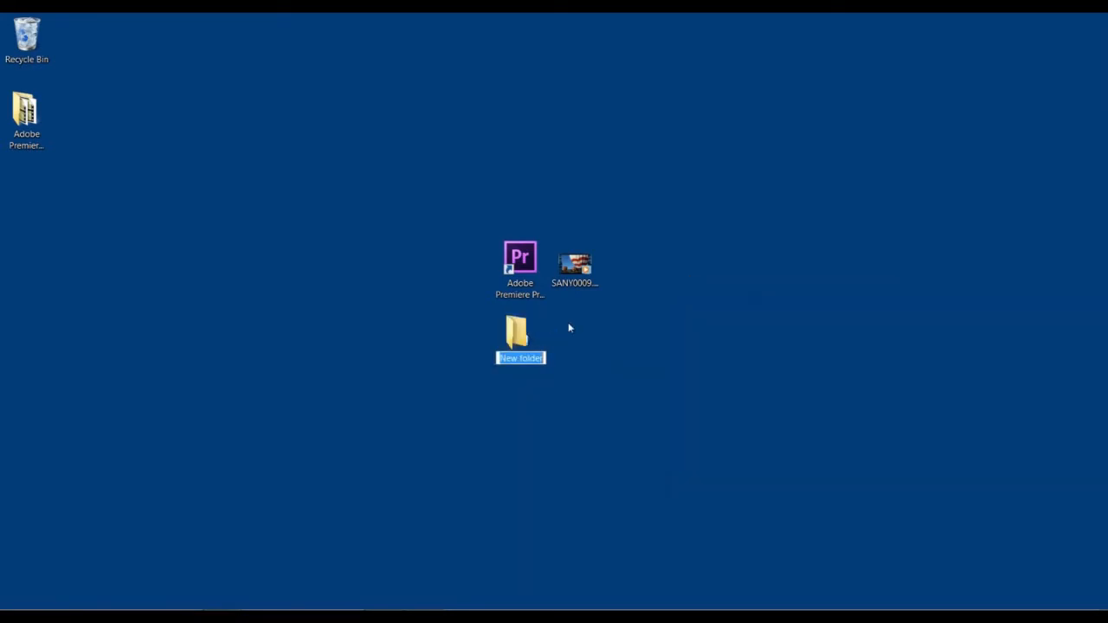
text(Balloon)
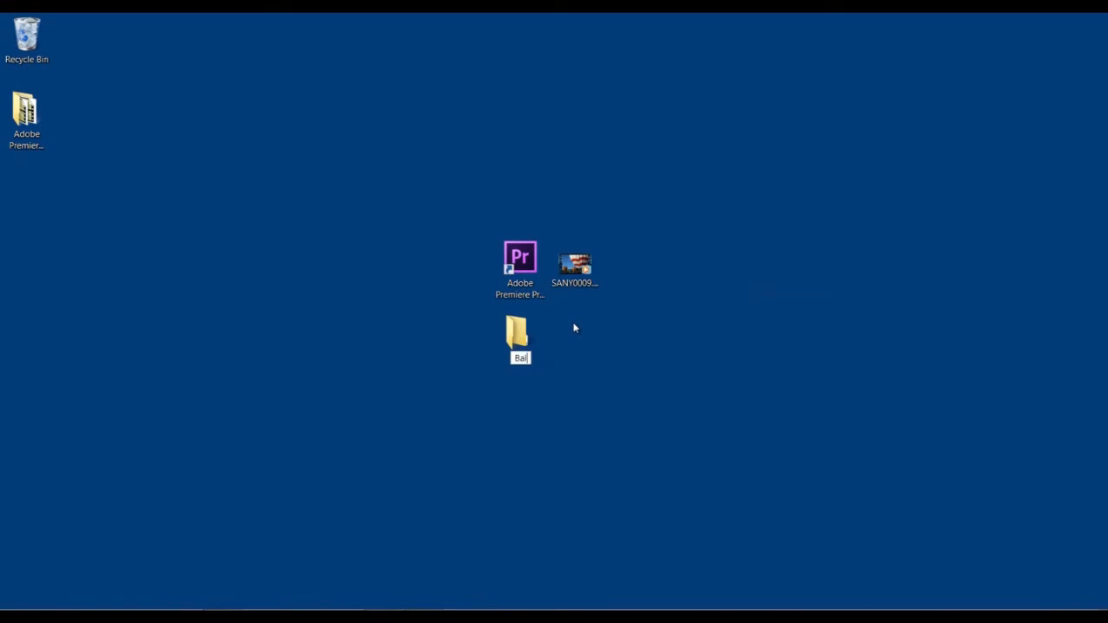
text( Project)
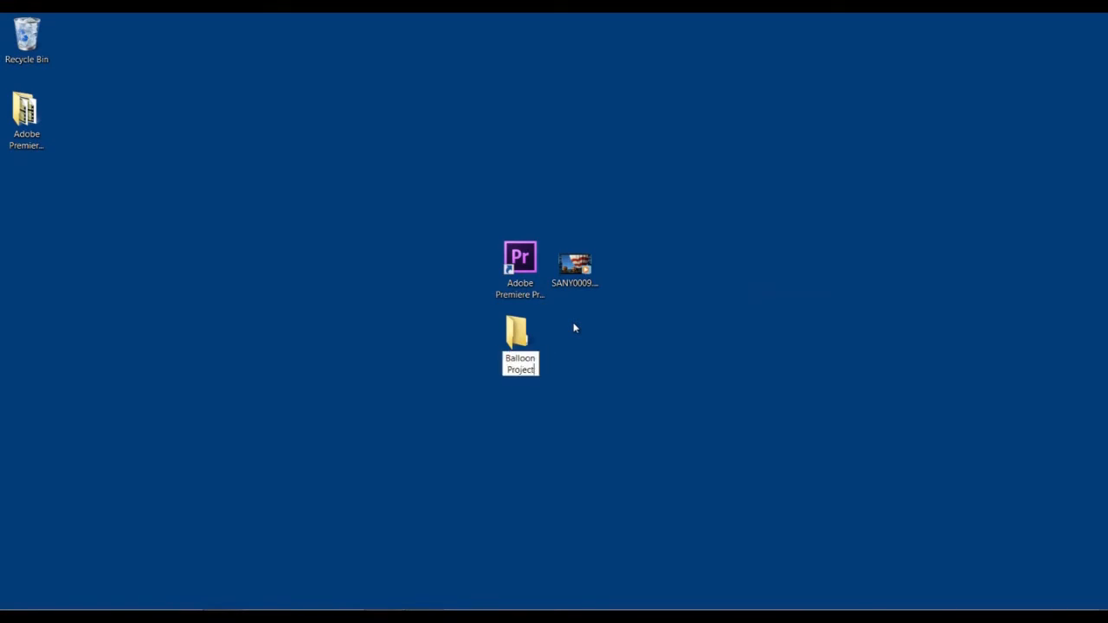
key(Return)
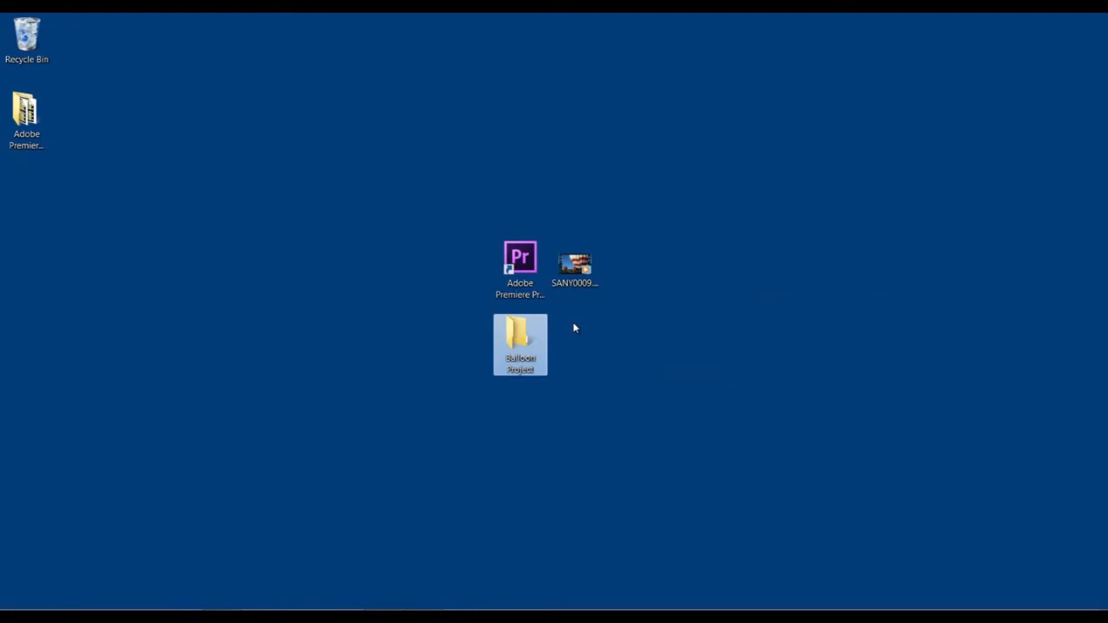
Open the Balloon Project folder and create a subfolder named Footage in it.
double_click(530, 333)
drag(485, 63, 803, 108)
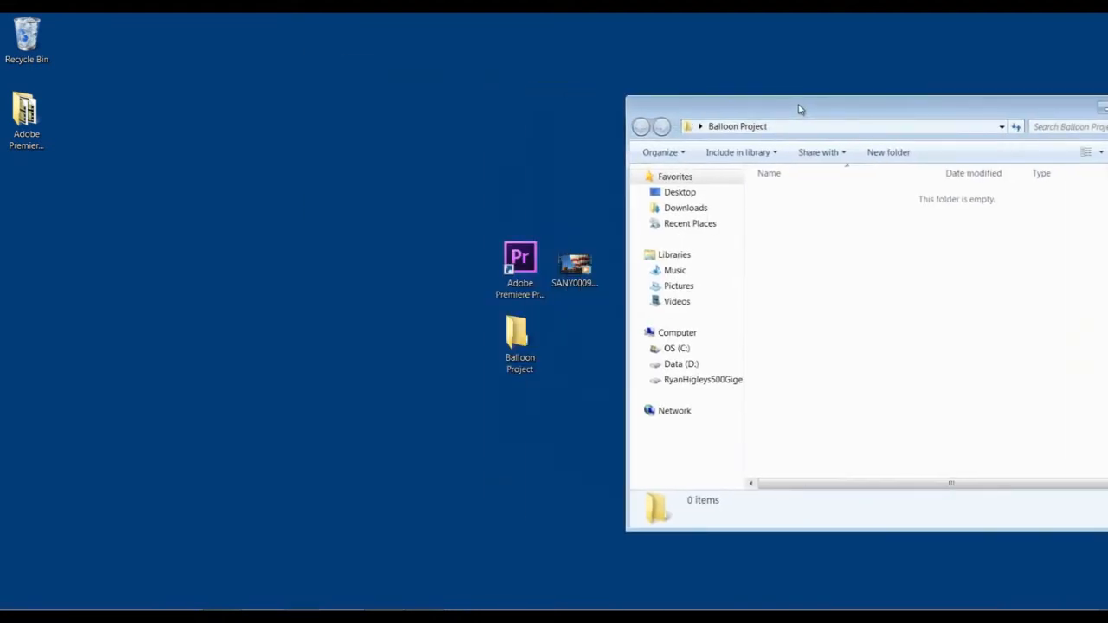
click(560, 264)
click(561, 264)
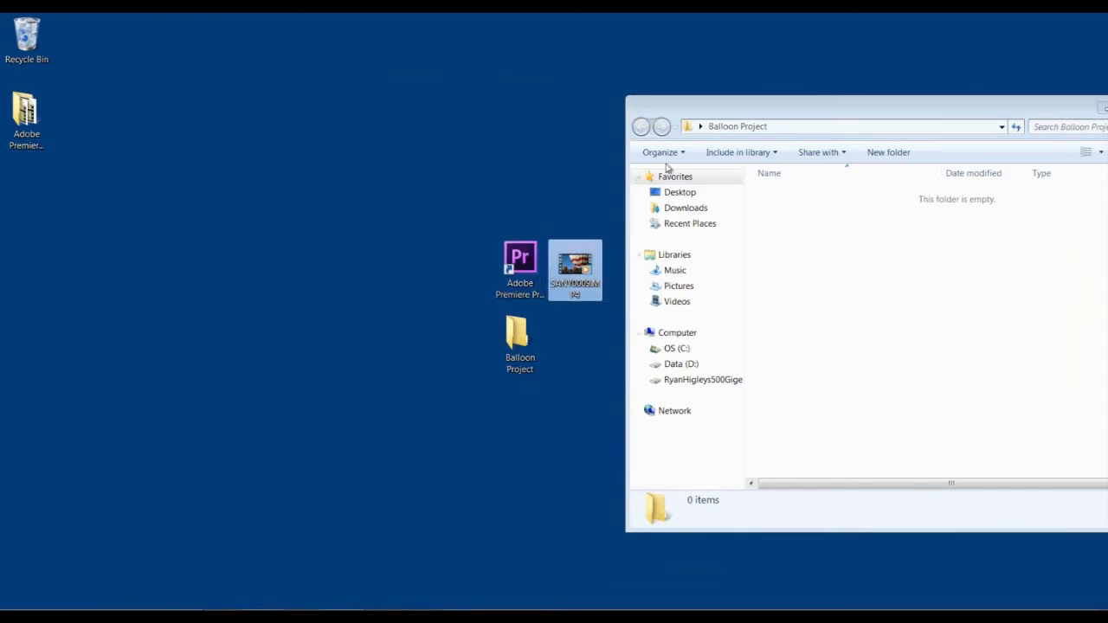
drag(703, 114, 682, 102)
right_click(758, 202)
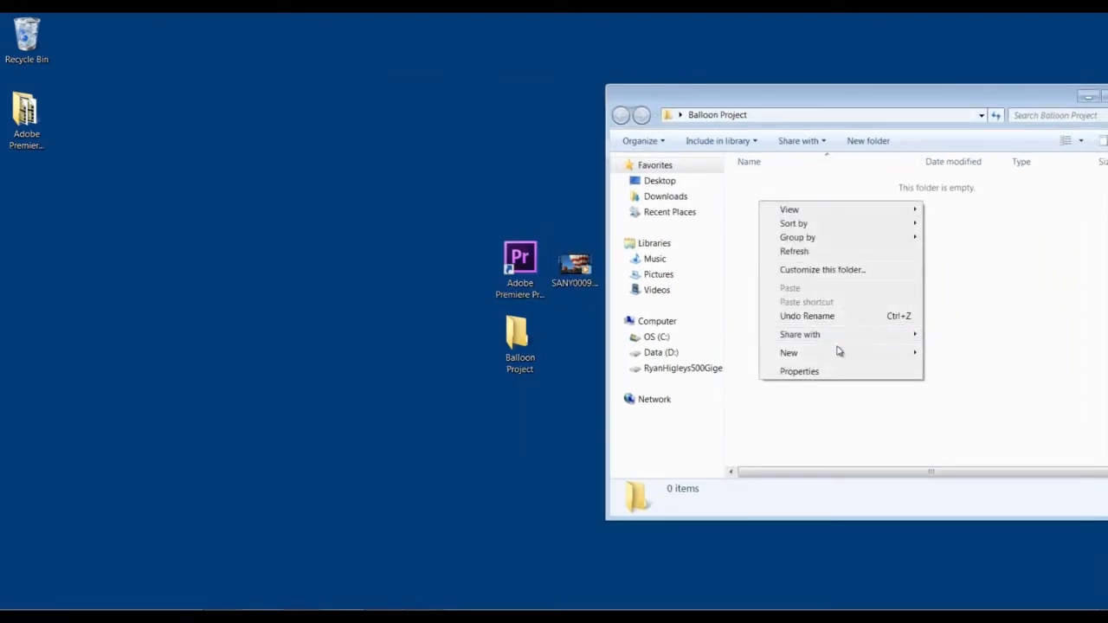
mouse_move(840, 355)
click(655, 354)
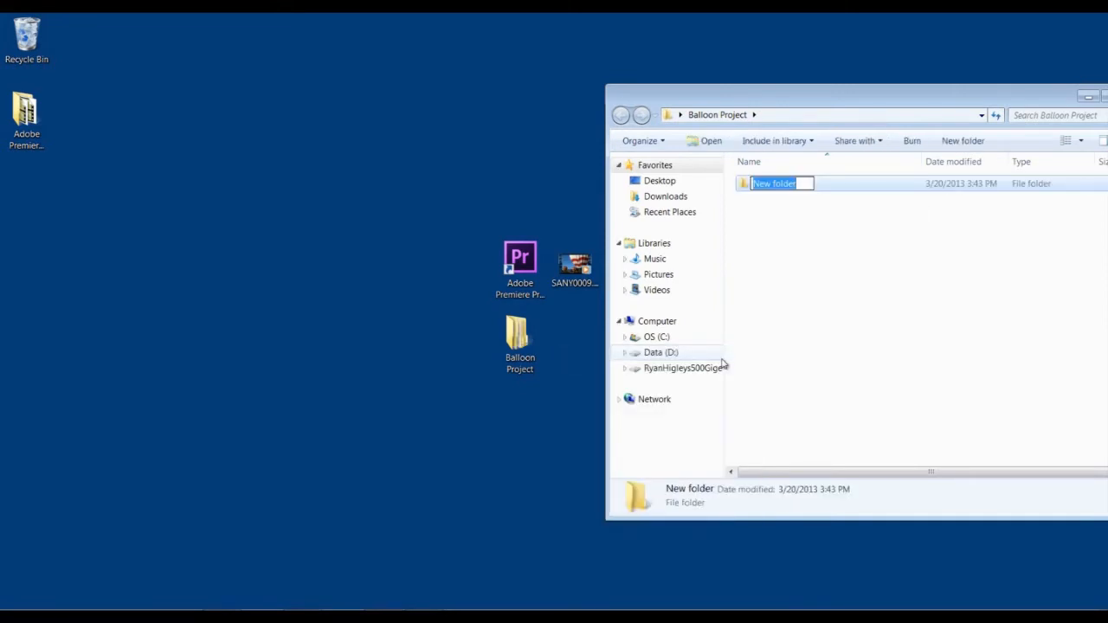
text(Footage)
key(Return)
Move the SANY0009.MP4 video from the desktop into the Footage folder and close the folder window.
click(575, 266)
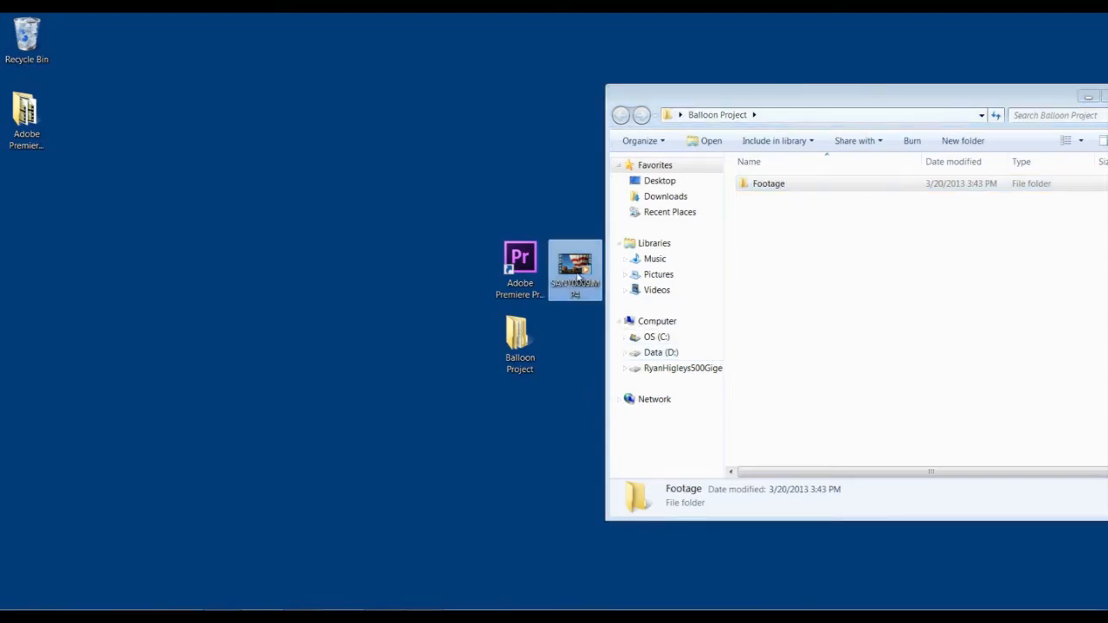
drag(580, 275, 757, 183)
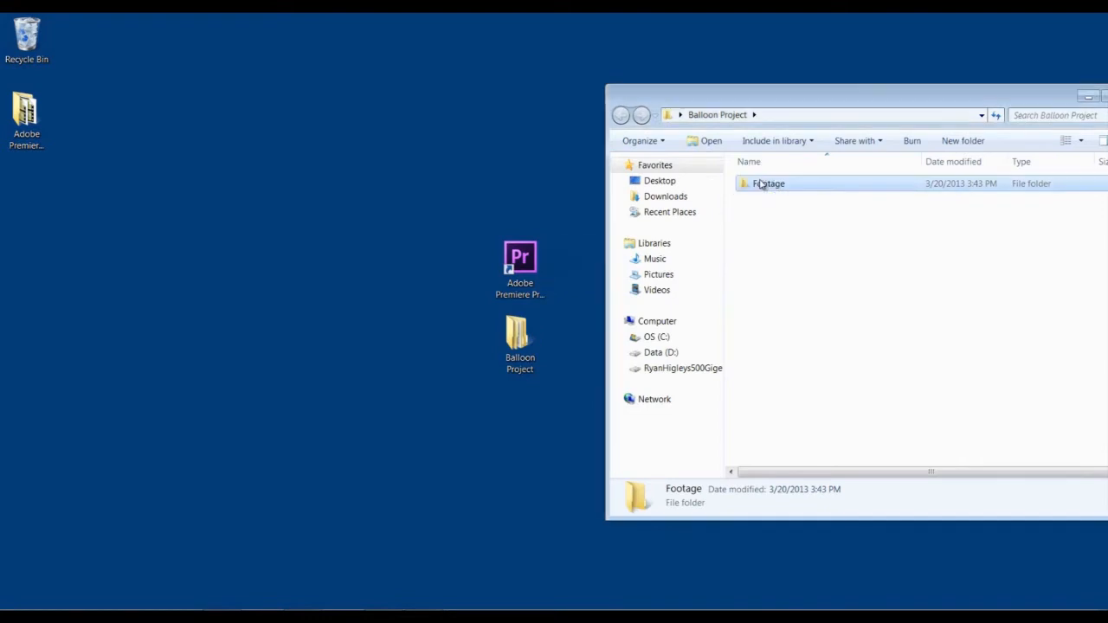
drag(788, 109, 730, 104)
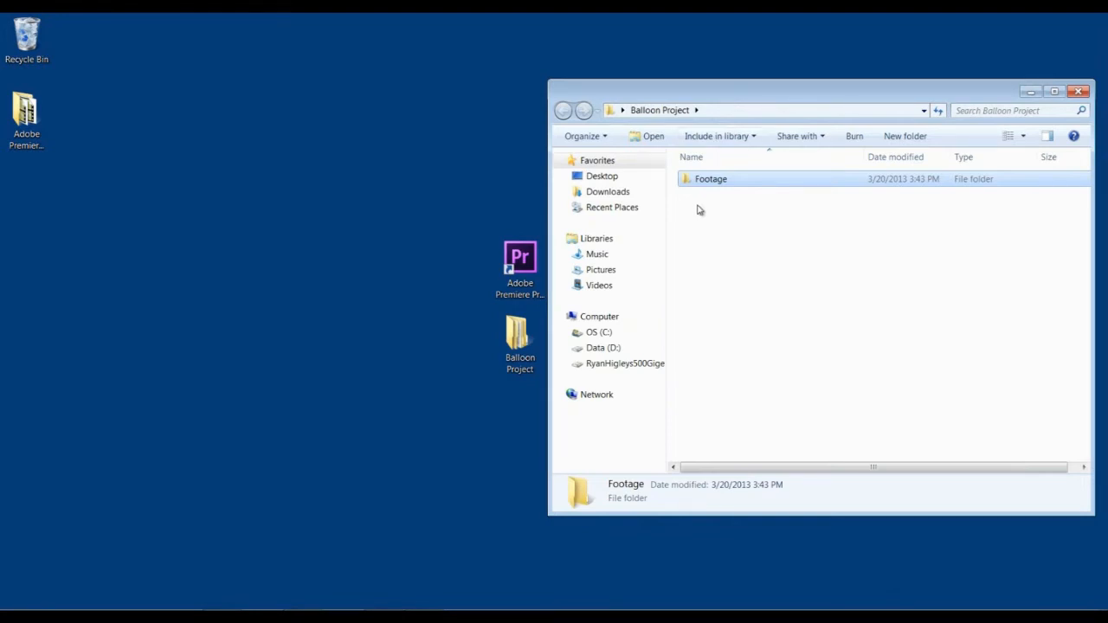
click(717, 220)
drag(715, 96, 504, 104)
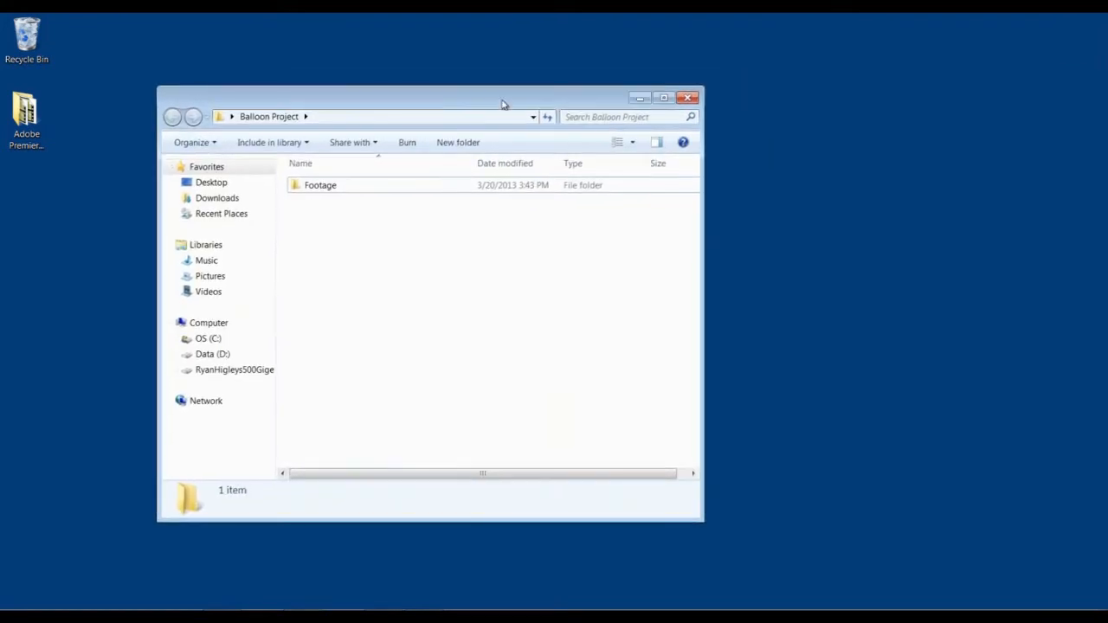
click(688, 98)
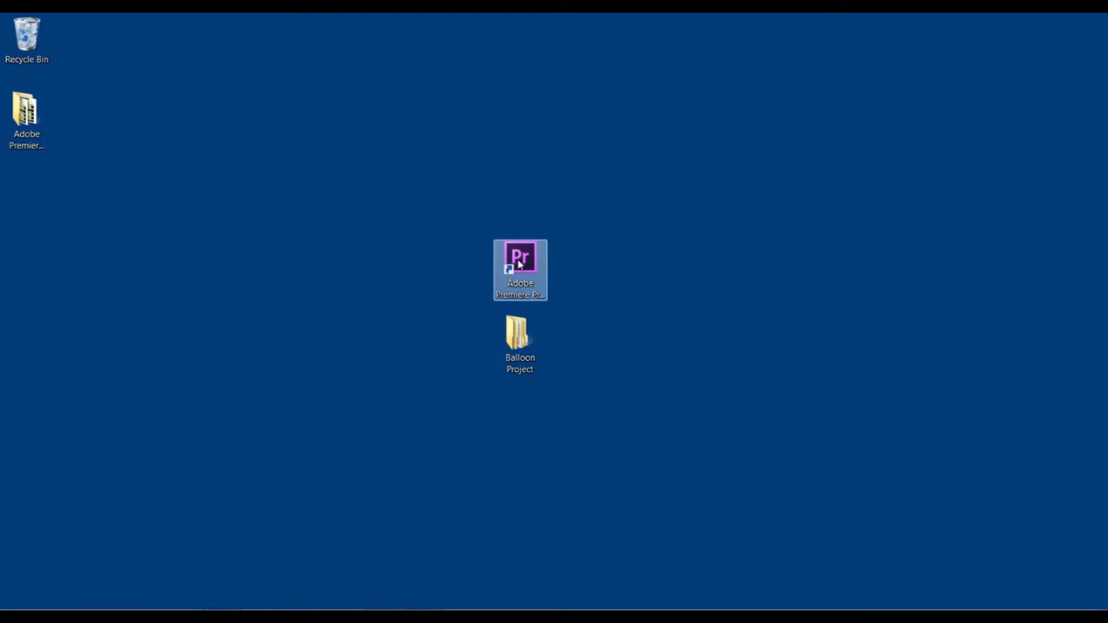
Open the Footage folder inside Balloon Project and view the file summary of SANY0009.MP4 in a wider window.
double_click(518, 336)
drag(454, 107, 589, 113)
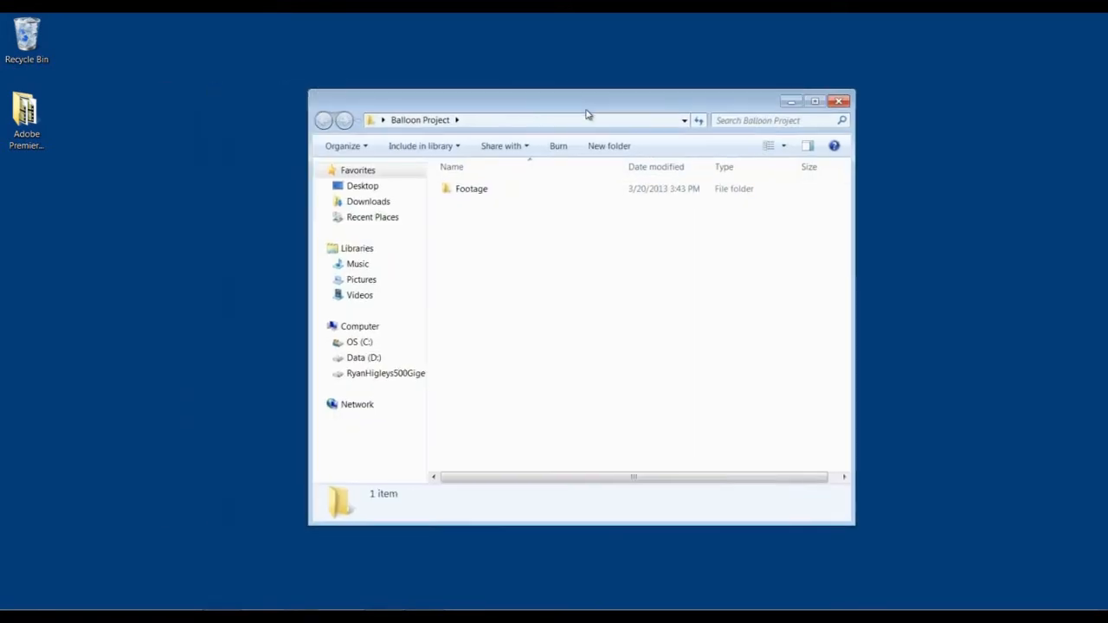
double_click(476, 192)
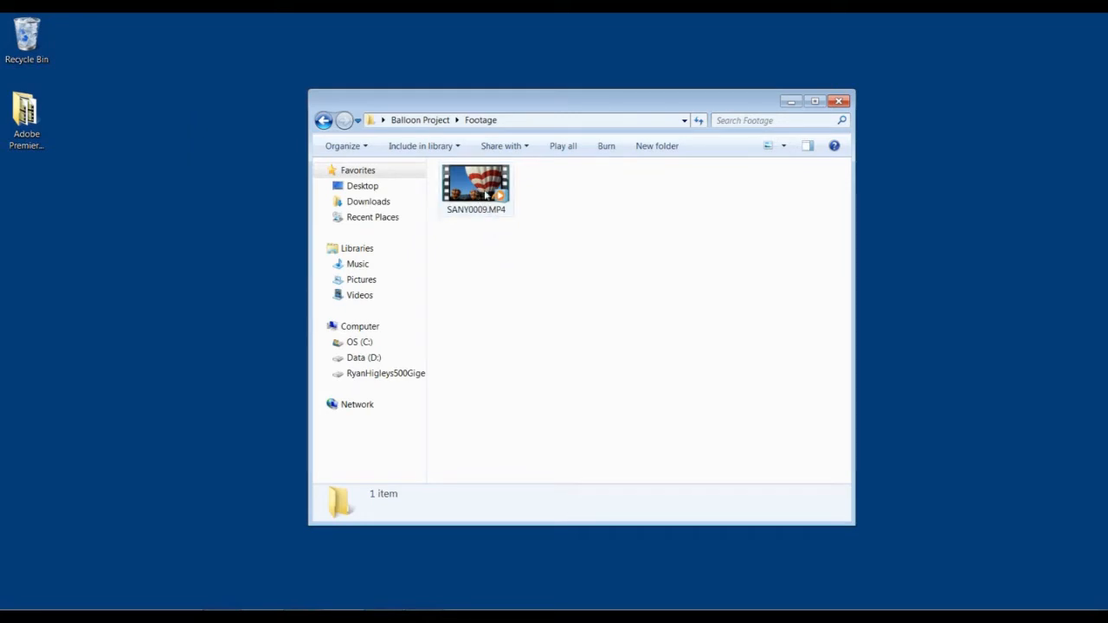
click(485, 195)
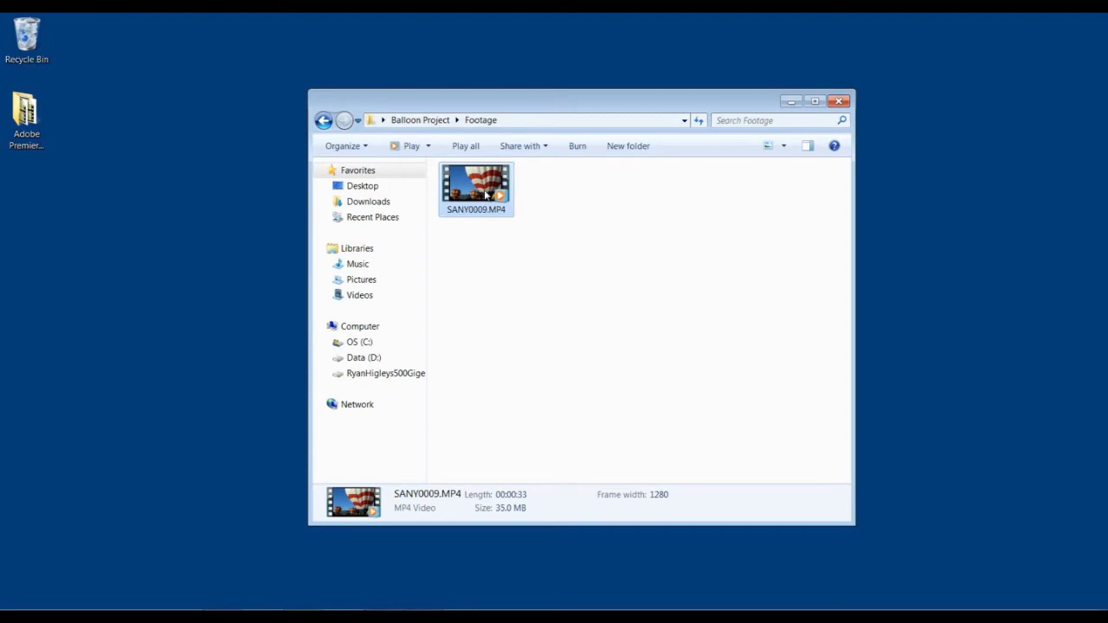
click(544, 255)
click(465, 212)
drag(855, 309, 952, 311)
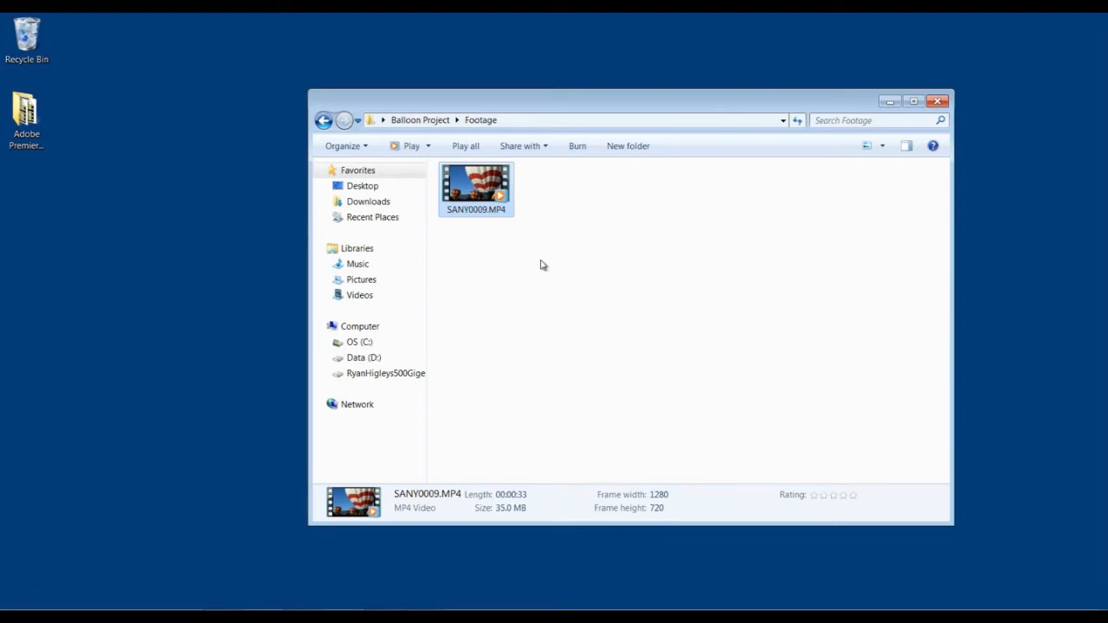
Examine the frame size, frame rate and audio details in SANY0009.MP4's properties, and close the properties and folder windows.
right_click(503, 209)
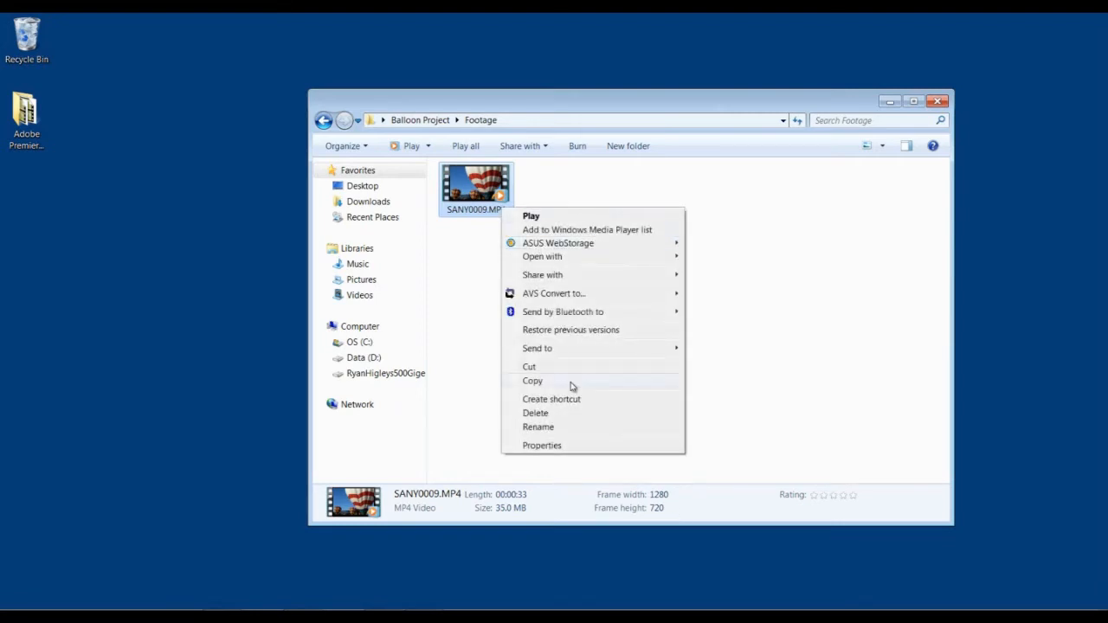
click(574, 445)
click(593, 241)
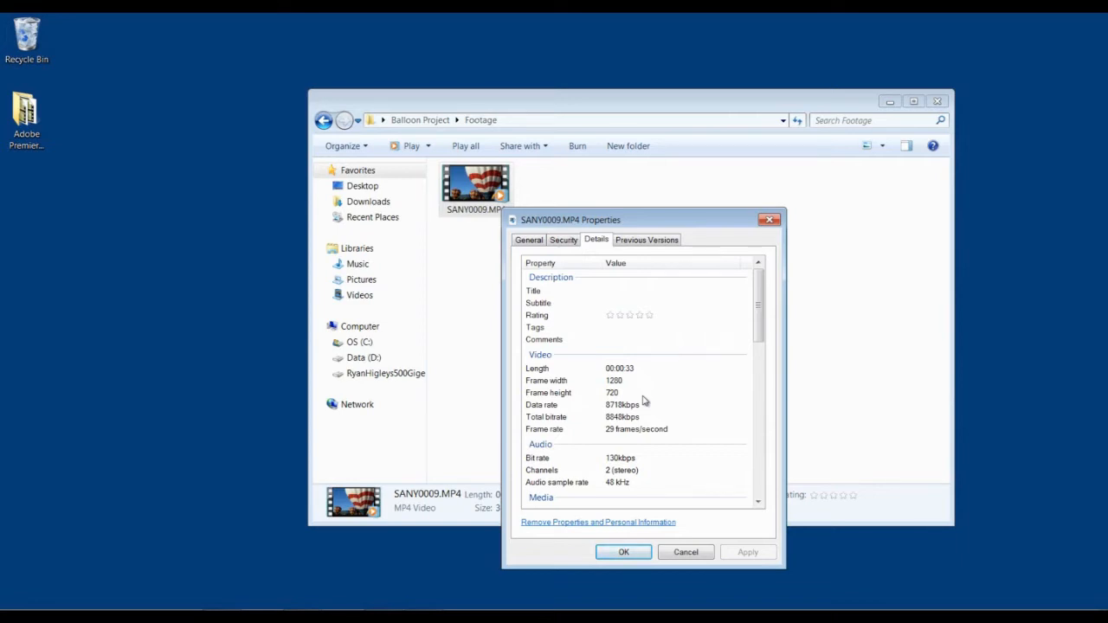
click(768, 219)
click(937, 101)
Launch Adobe Premiere Pro and start a new project named Hot Air Balloon.
double_click(524, 263)
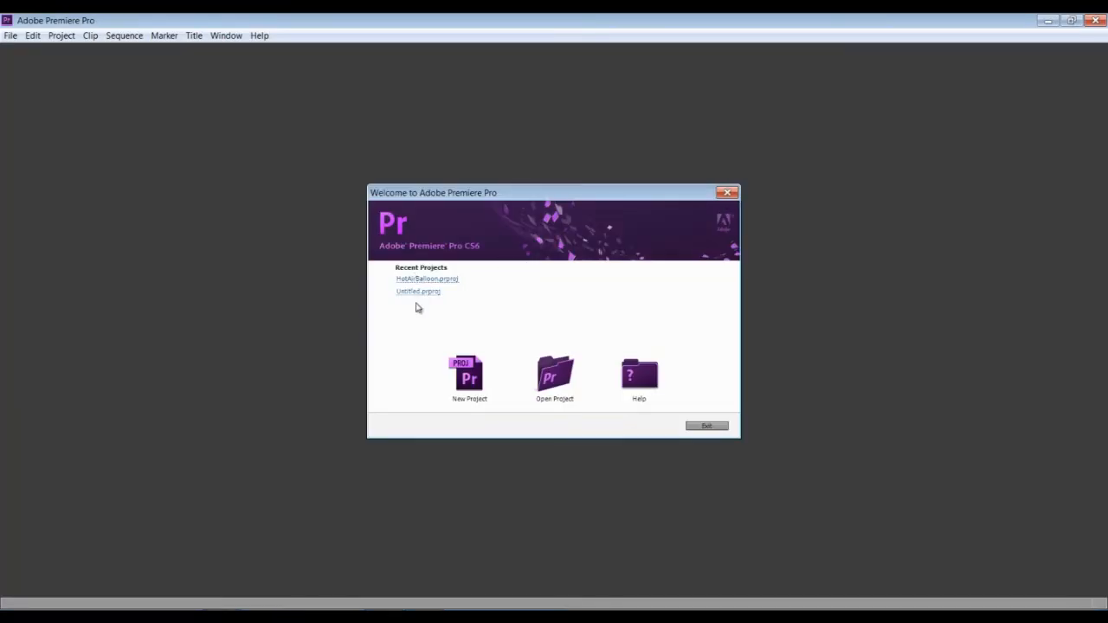
click(467, 381)
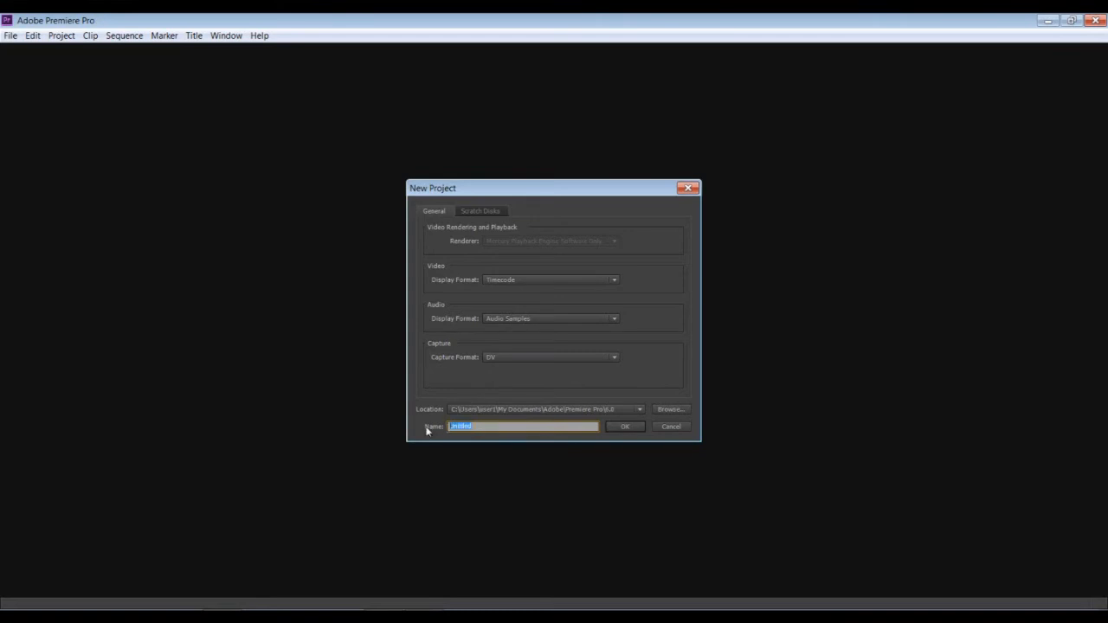
text(Hot Air Balloon)
Set the project's location to the Balloon Project folder on the desktop and create the project.
click(673, 412)
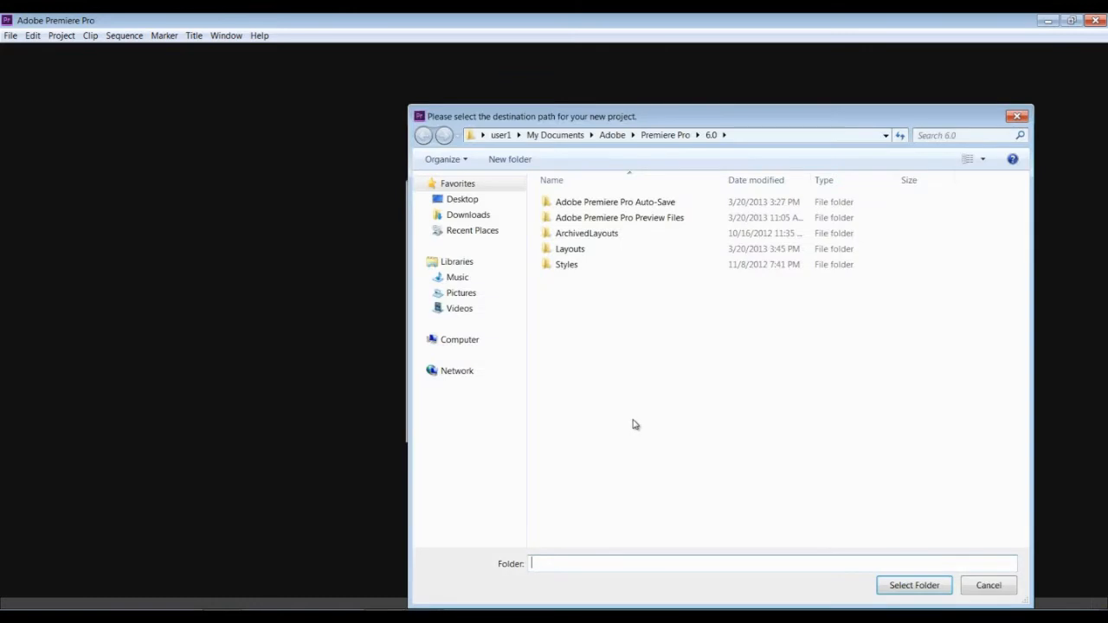
click(446, 200)
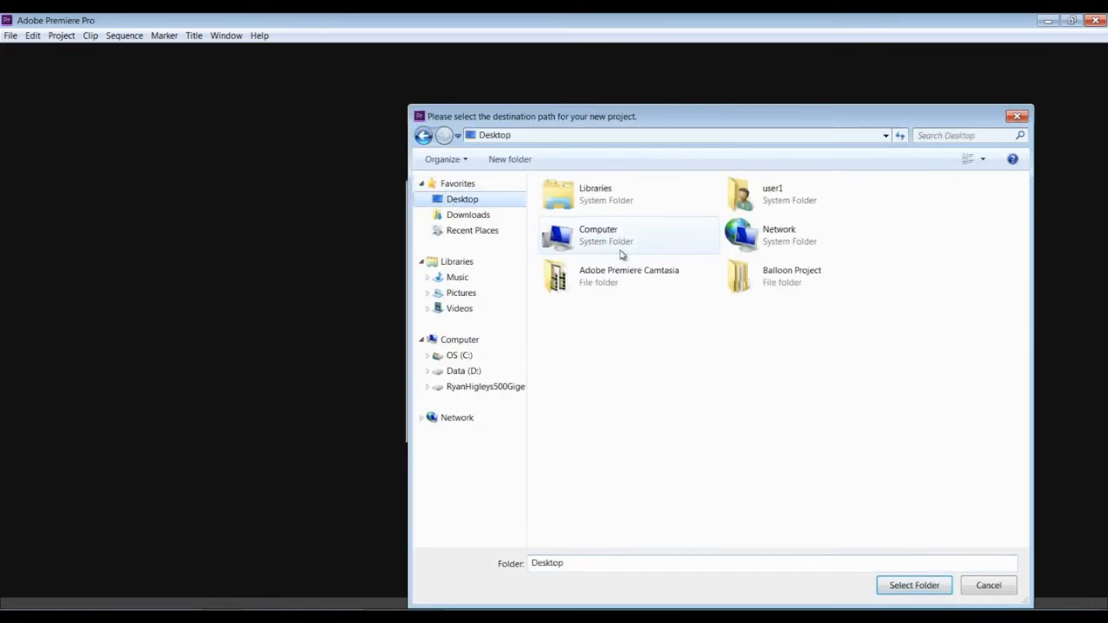
click(755, 281)
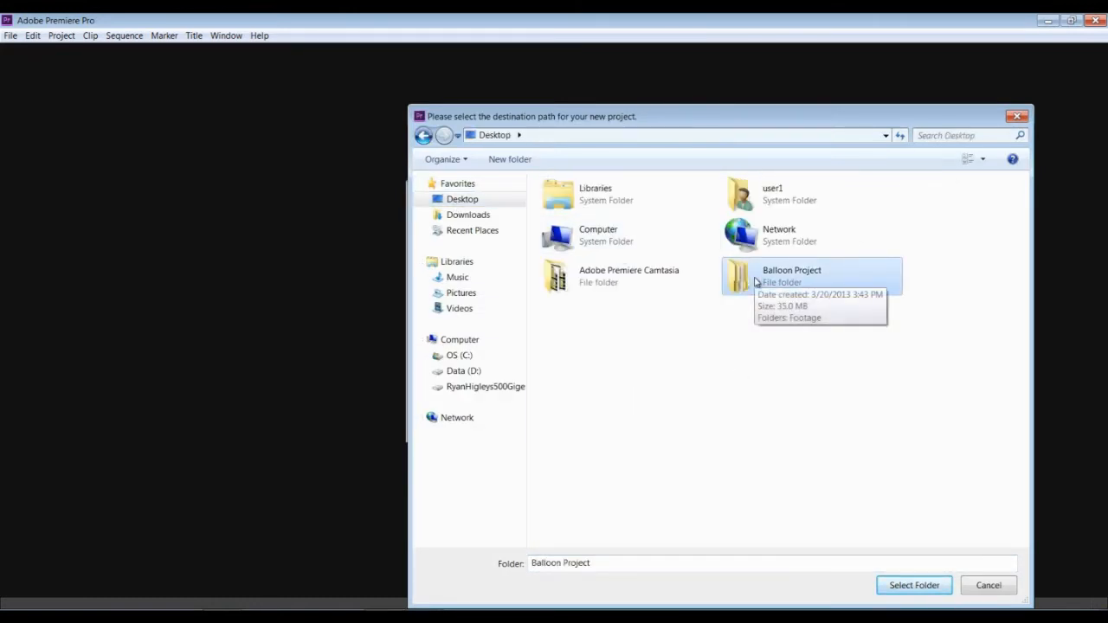
click(922, 585)
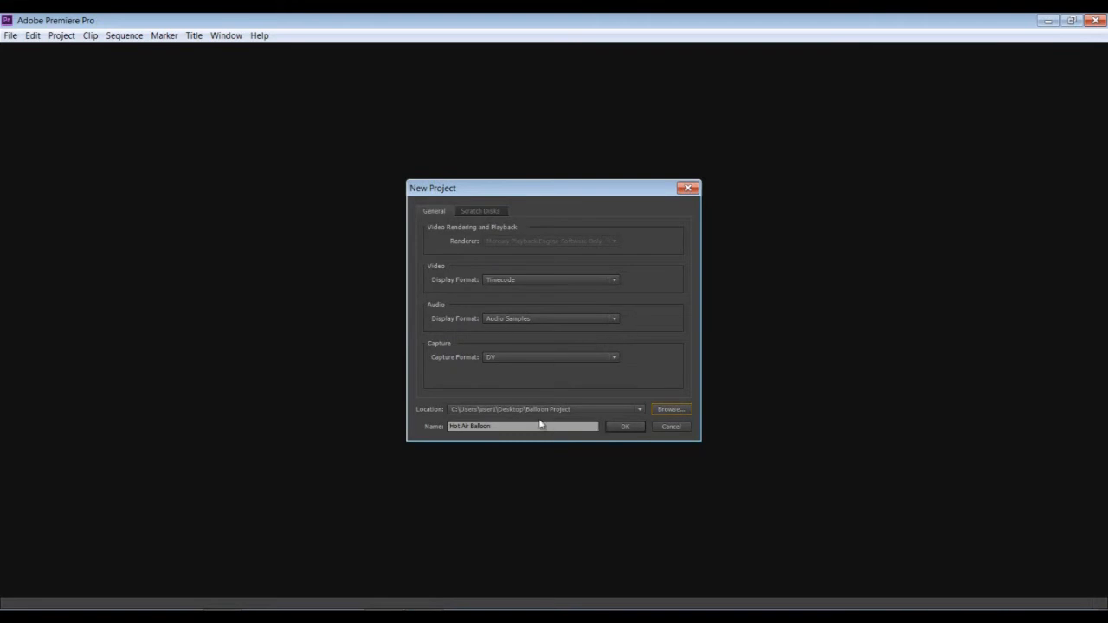
click(618, 429)
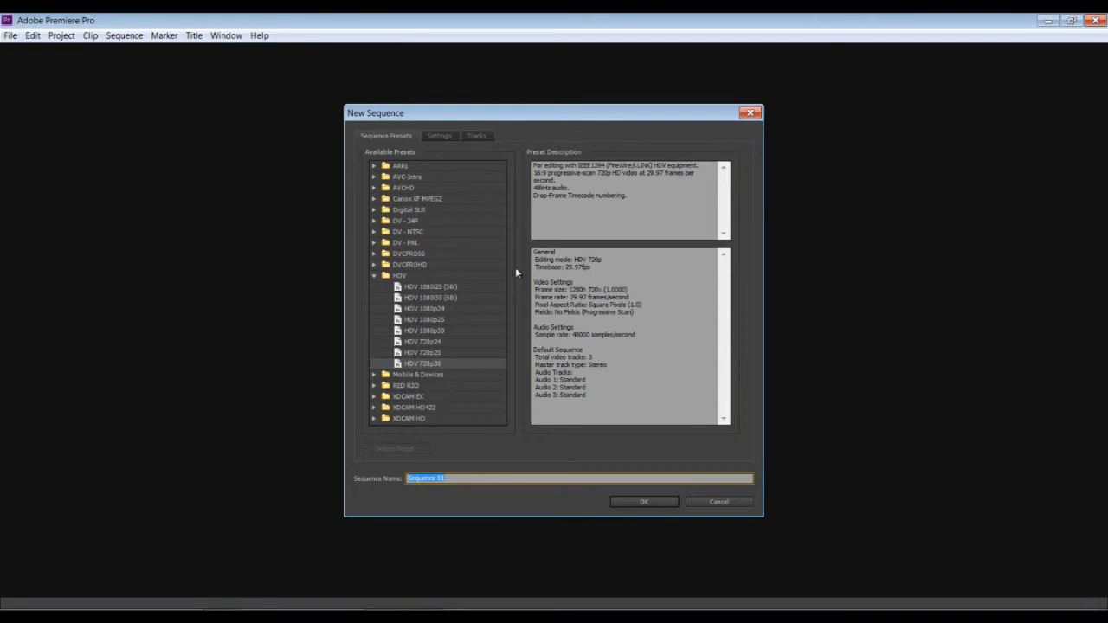
Compare the HDV 1080p30 and HDV 720p30 sequence presets, including the audio sample rate, and choose HDV 720p30.
click(372, 277)
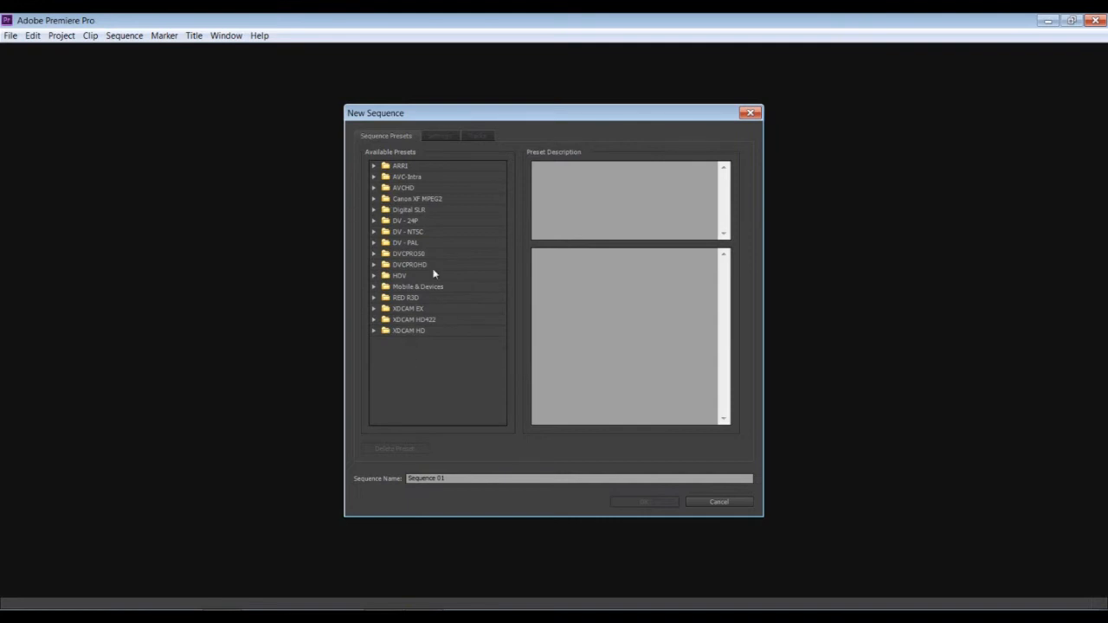
click(373, 276)
click(415, 331)
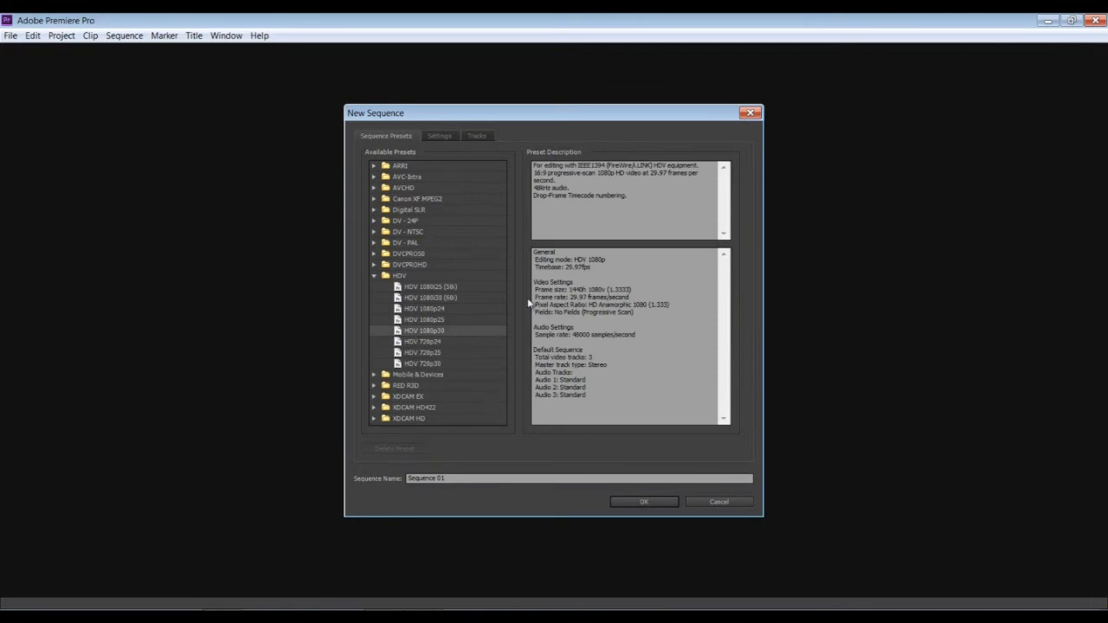
click(398, 364)
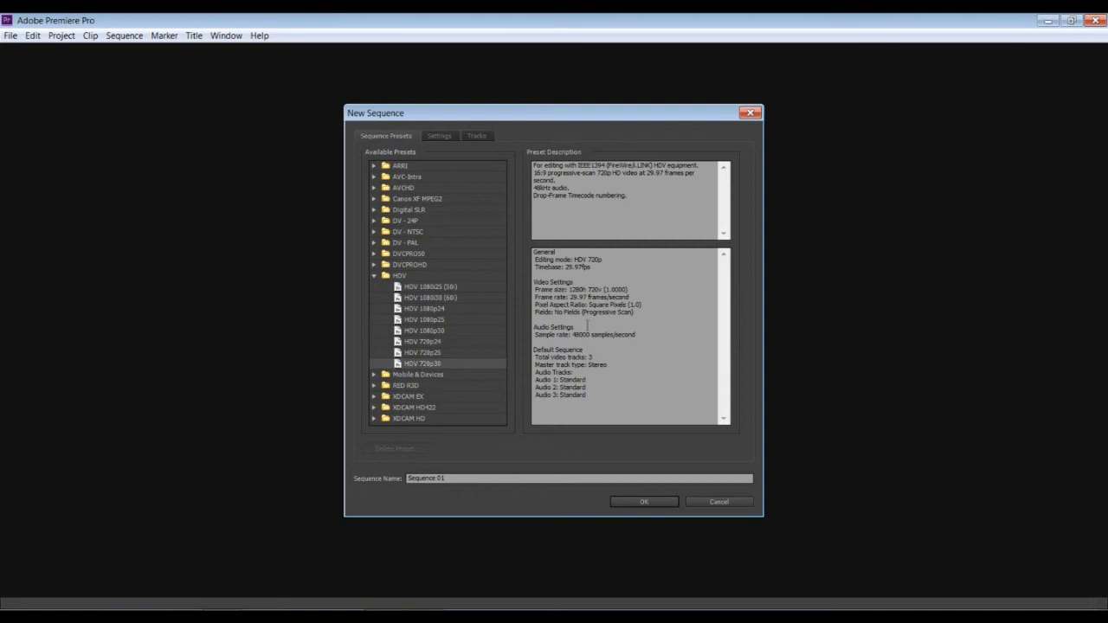
drag(580, 336, 571, 335)
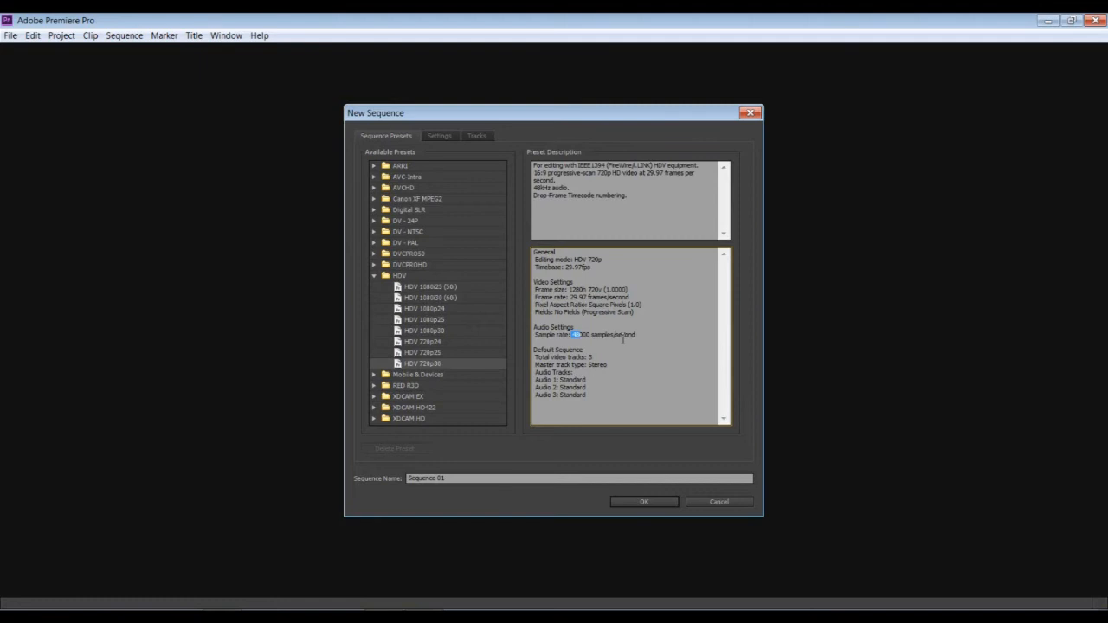
click(402, 364)
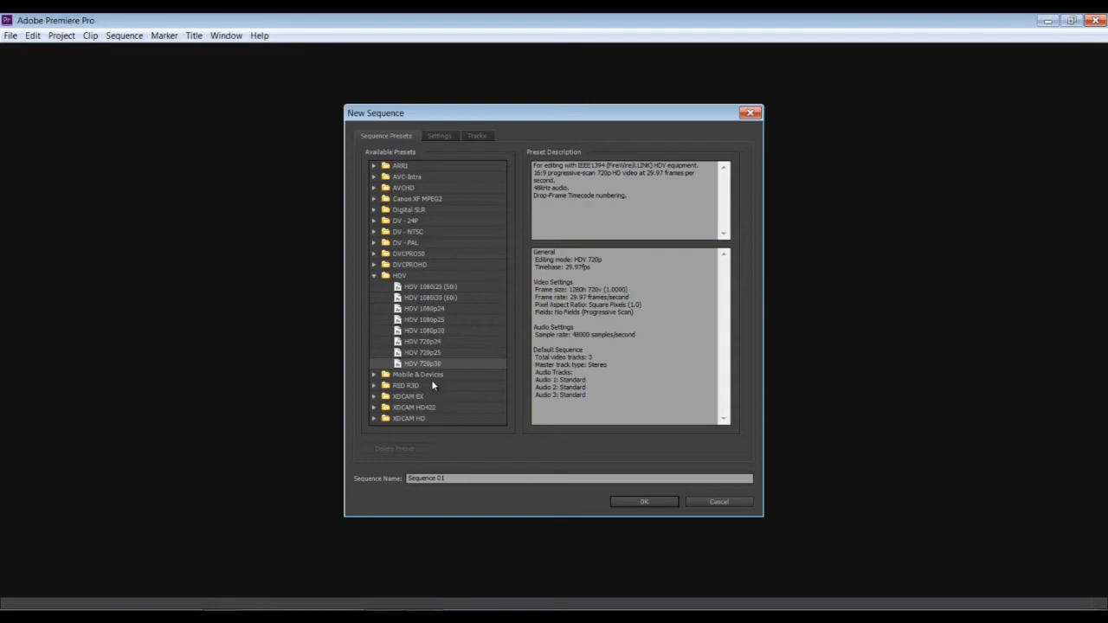
Name the sequence Balloon1 and create it.
drag(457, 479, 364, 482)
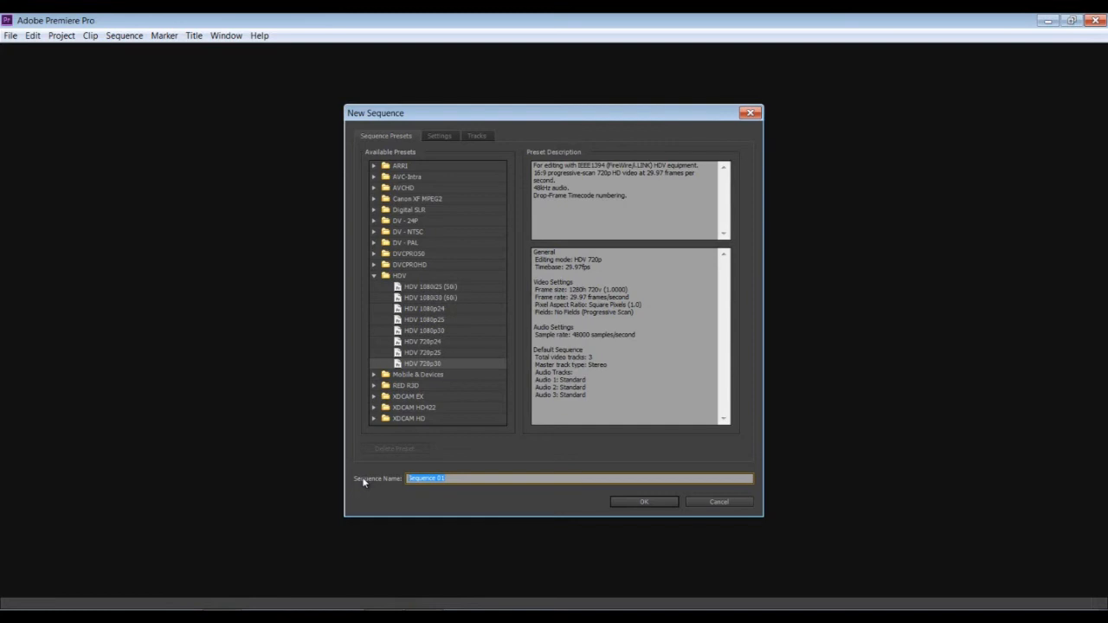
text(Balloon1)
click(633, 503)
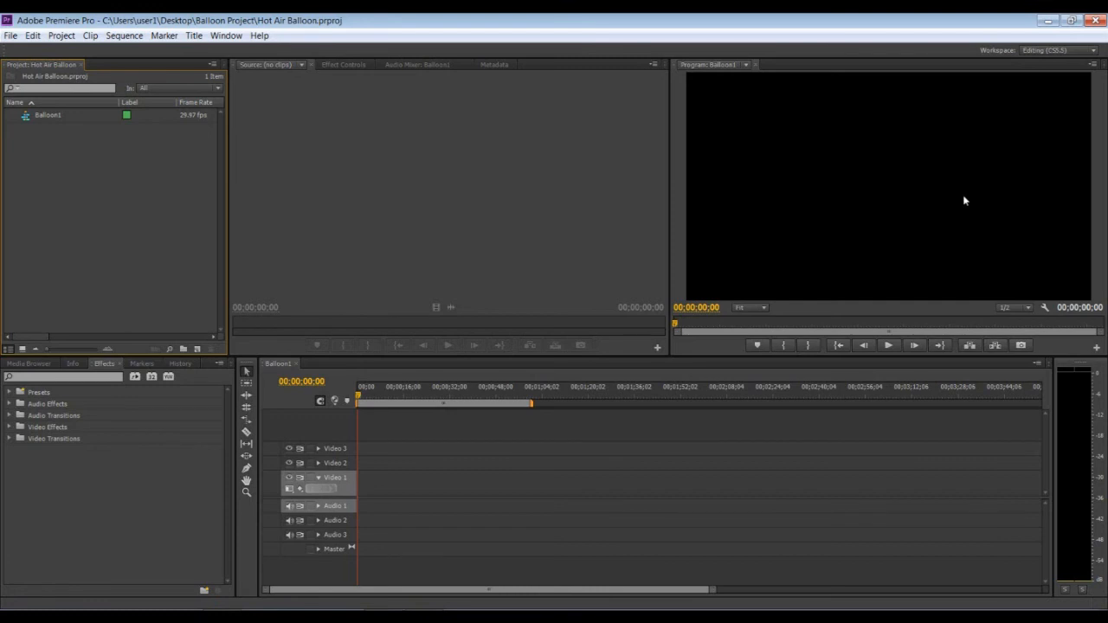
View the available workspace layouts in both places that list them, without switching the current workspace.
click(1088, 52)
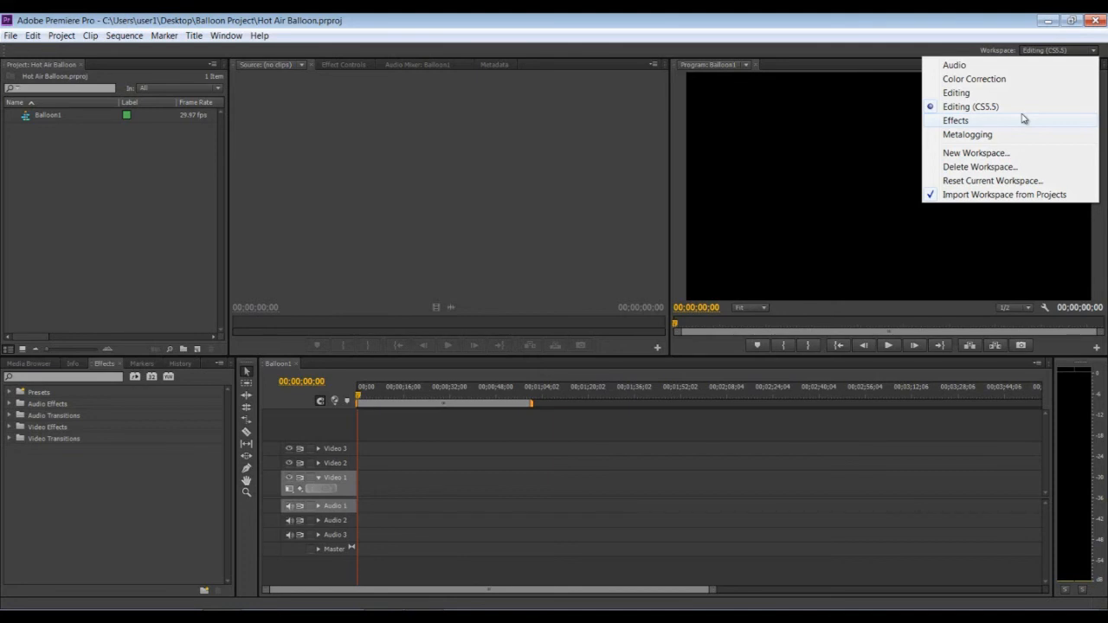
click(626, 49)
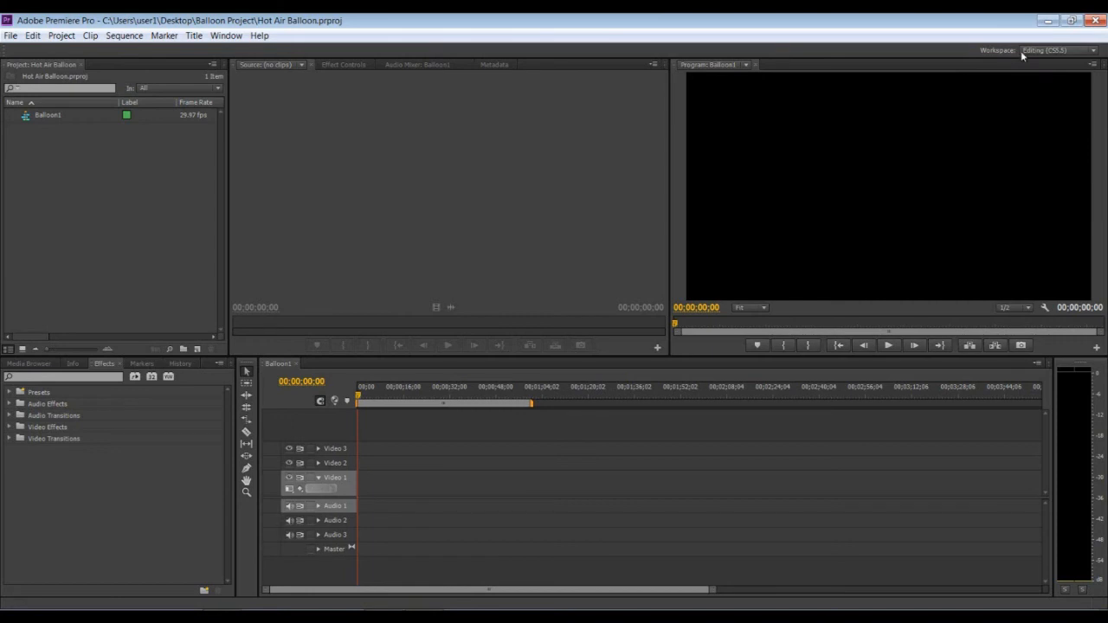
click(230, 37)
mouse_move(334, 57)
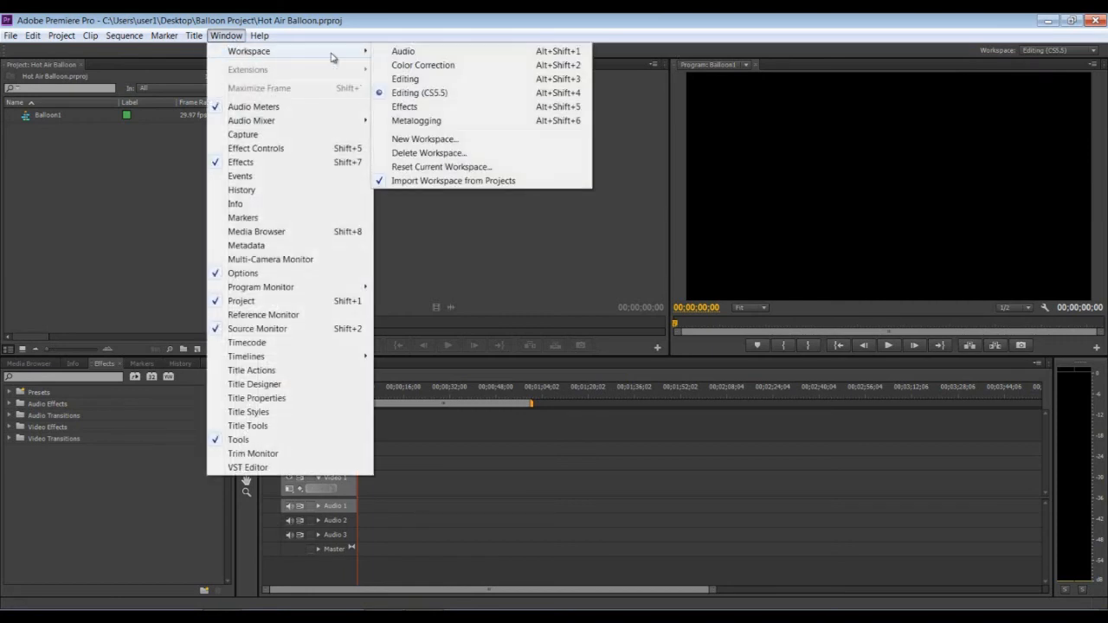
click(425, 30)
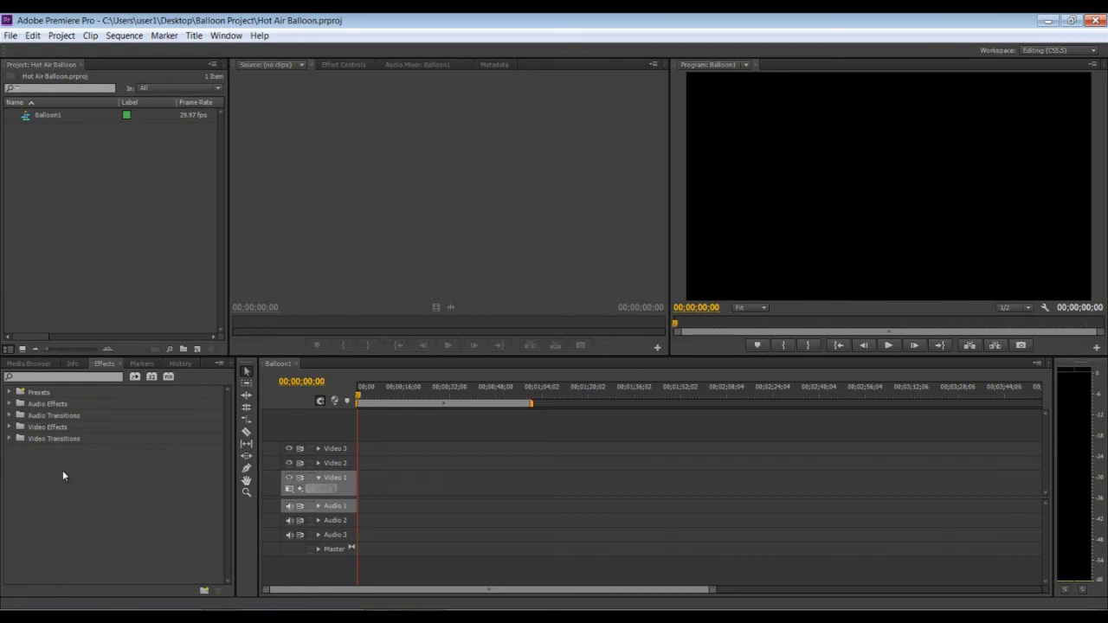
Look through the Media Browser and Info views, and return to the Effects list.
click(45, 363)
click(75, 364)
click(108, 364)
click(127, 364)
click(49, 364)
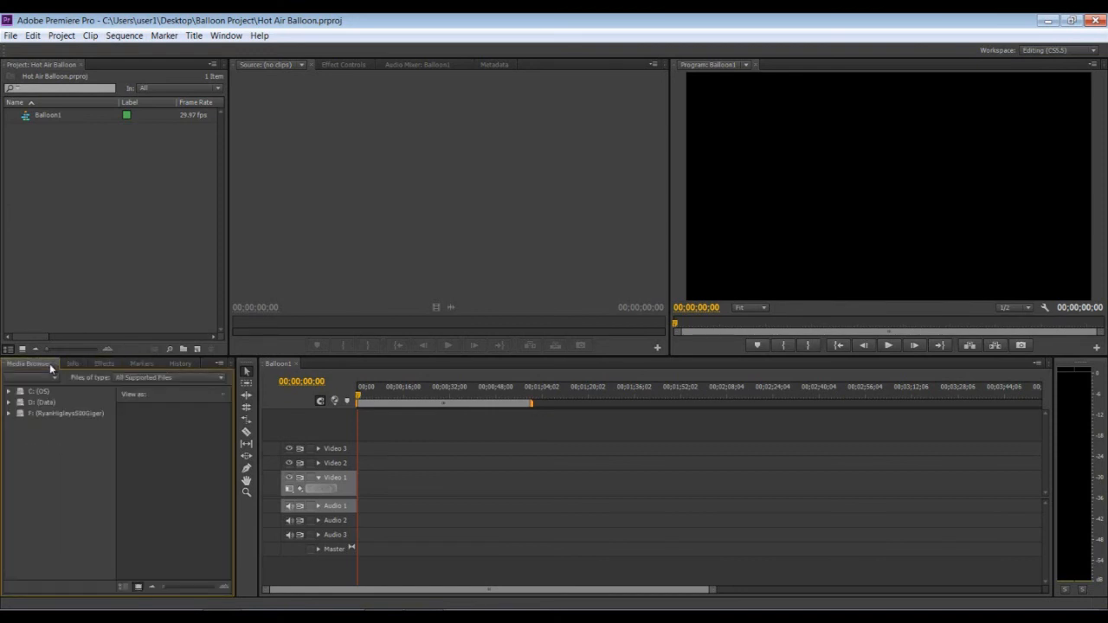
click(73, 363)
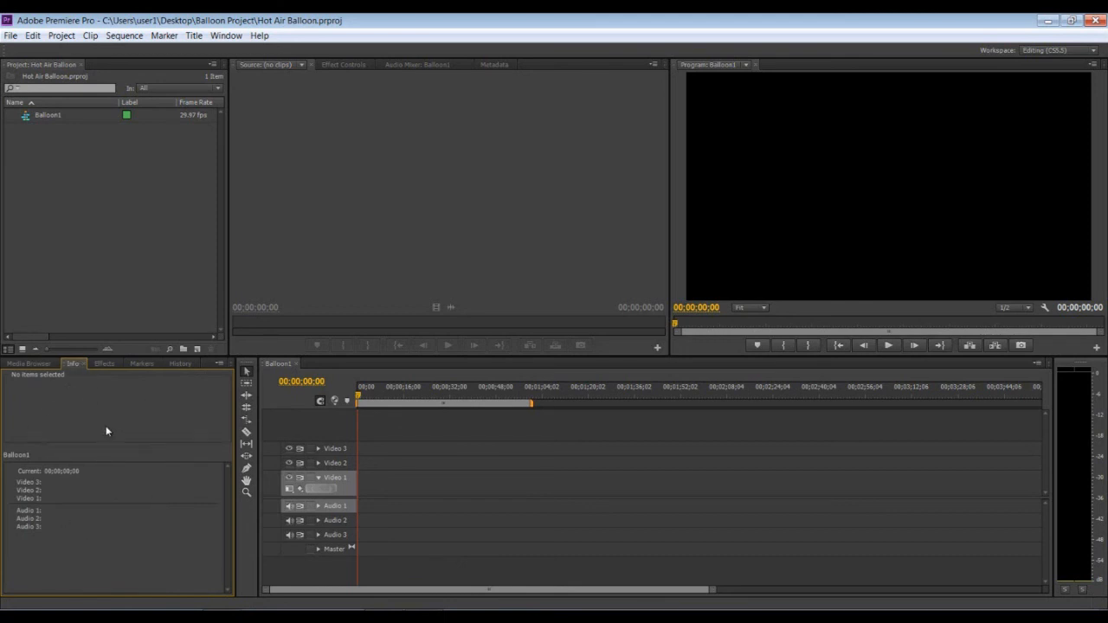
click(104, 364)
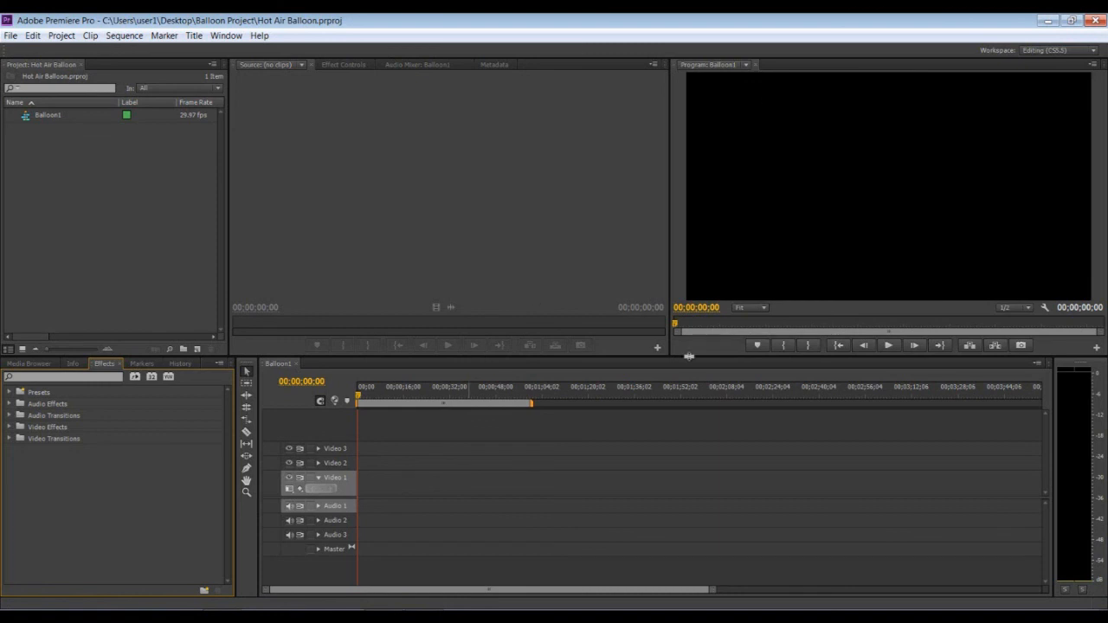
Move the Balloon1 playhead to 00;00;37;11 and look through Effect Controls, Audio Mixer and Metadata, returning to the Source monitor.
drag(358, 387, 465, 387)
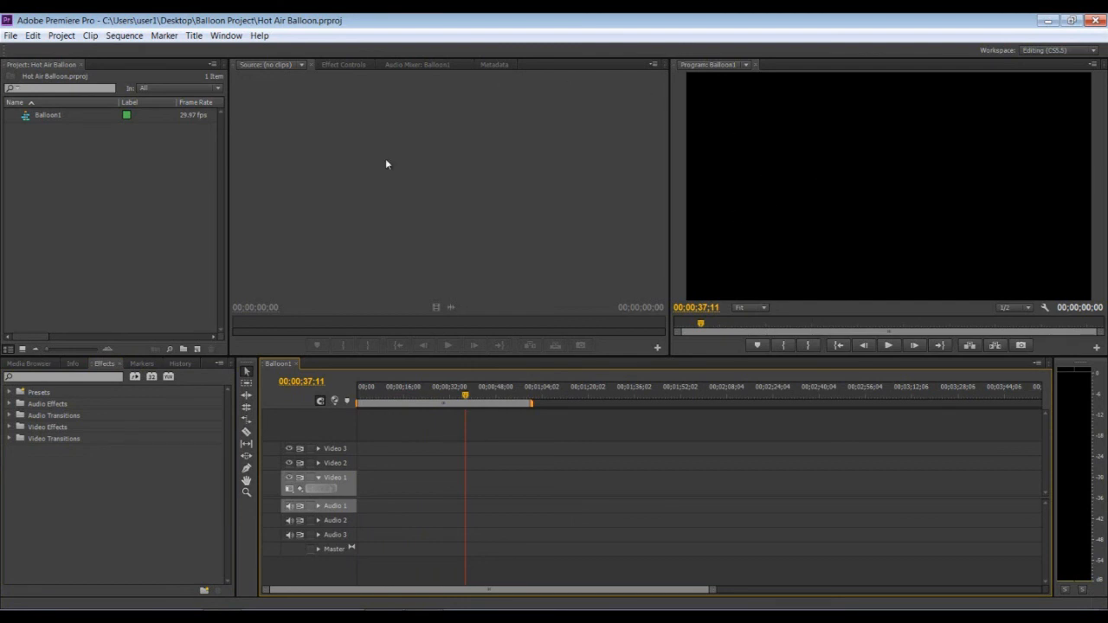
click(343, 64)
click(433, 64)
click(494, 64)
click(417, 64)
click(266, 64)
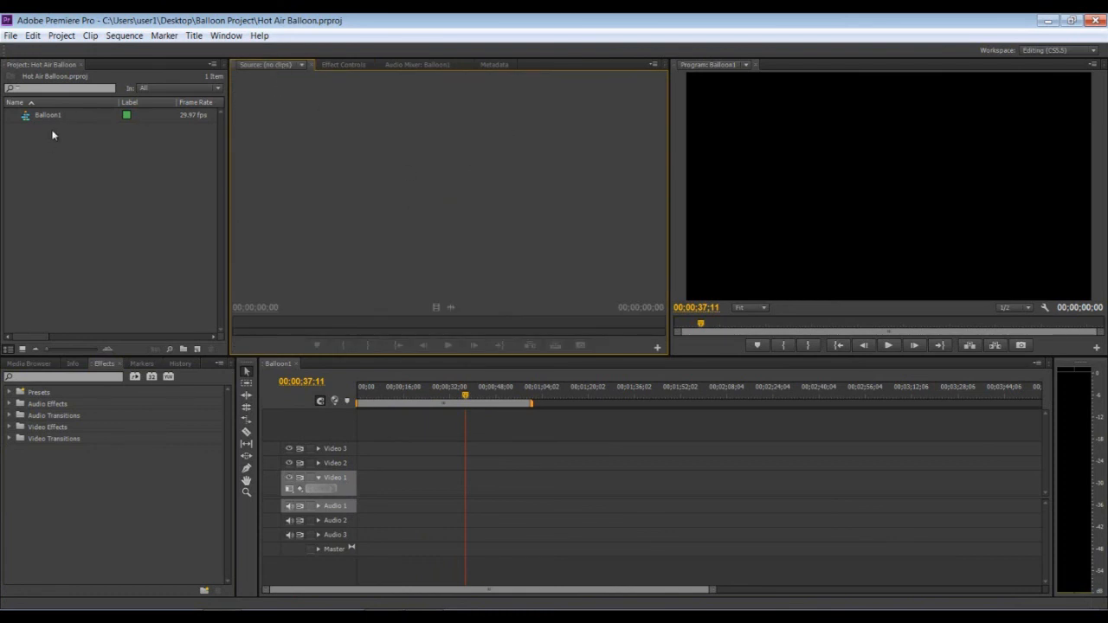
Move the Balloon1 playhead to 00;01;04;18, view the Audio Mixer, and return to the empty Source monitor.
drag(464, 396, 543, 398)
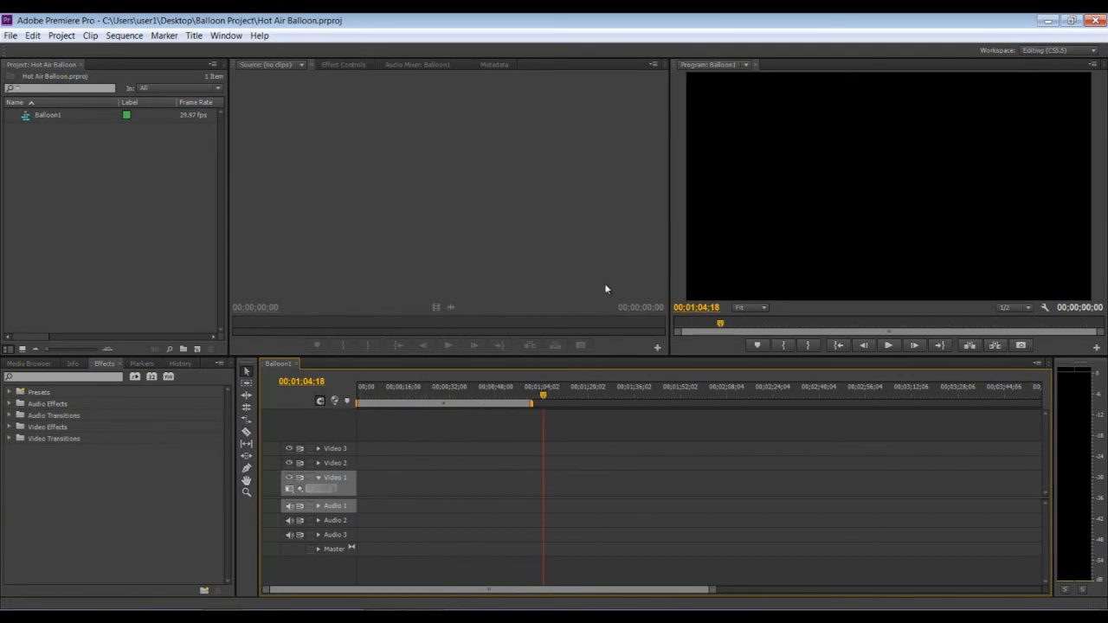
click(399, 63)
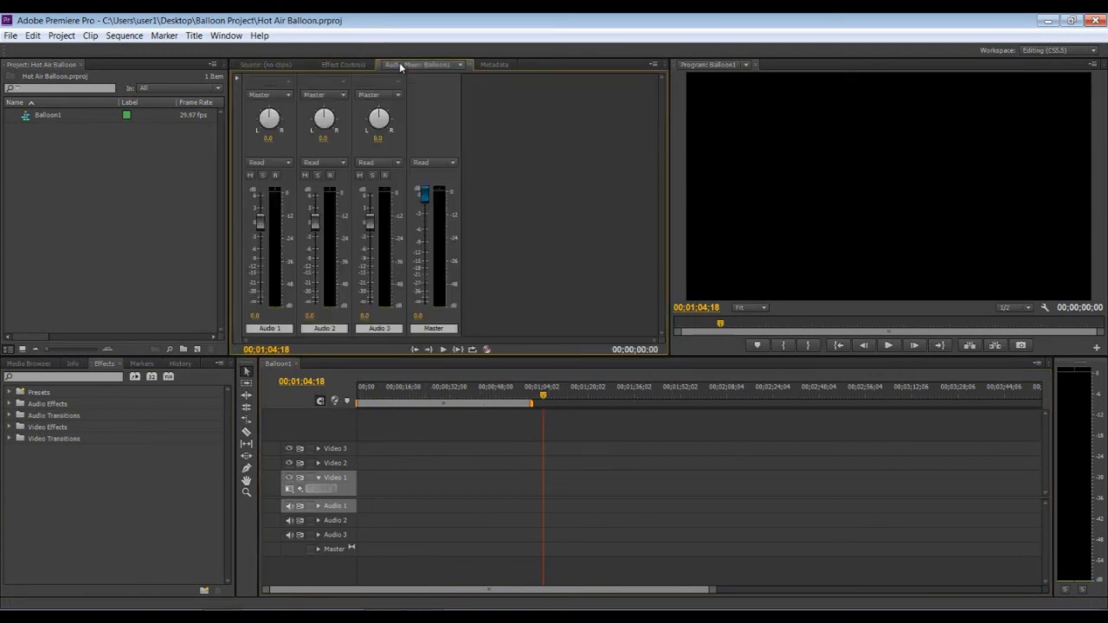
click(286, 65)
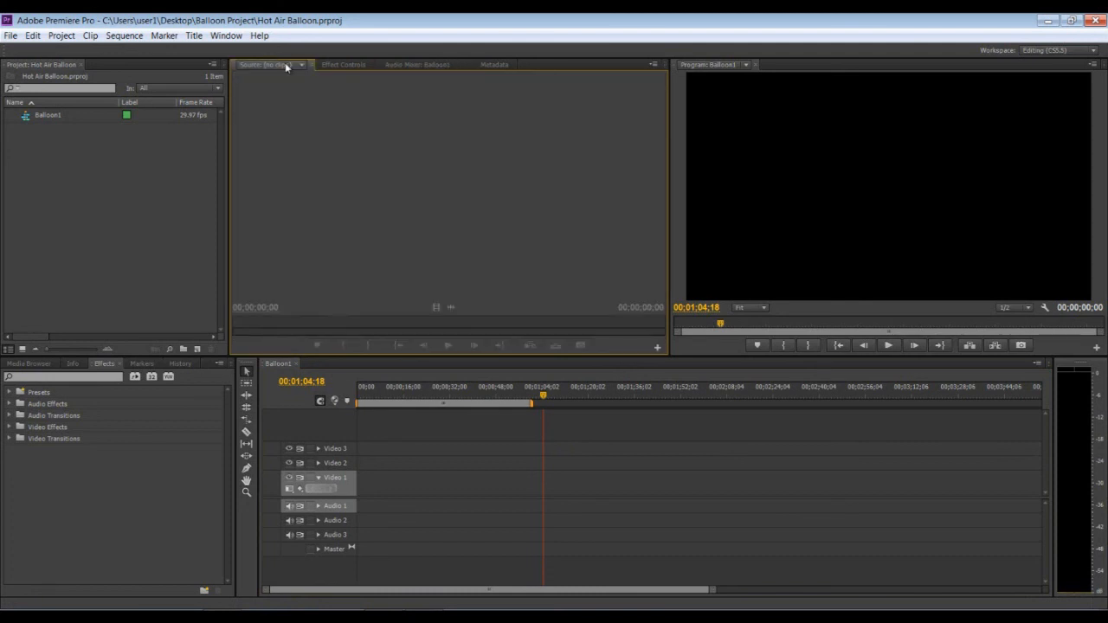